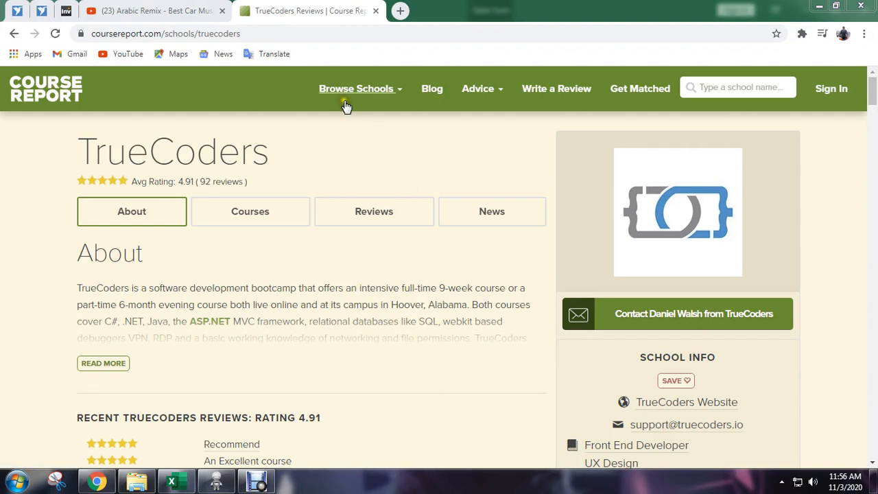
Look over the TrueCoders school page from its About section down to the student reviews.
left_click(298, 131)
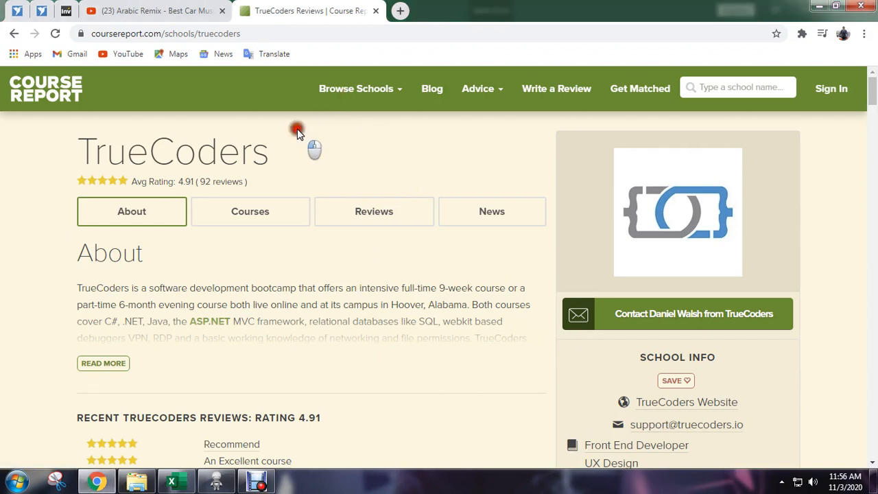
left_click(376, 151)
scroll(379, 154, "down", 12)
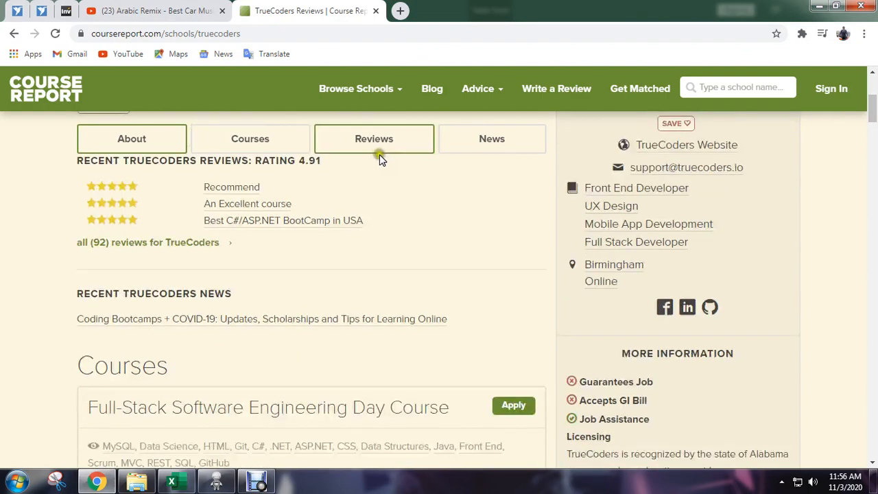
scroll(387, 226, "up", 1)
scroll(387, 231, "down", 10)
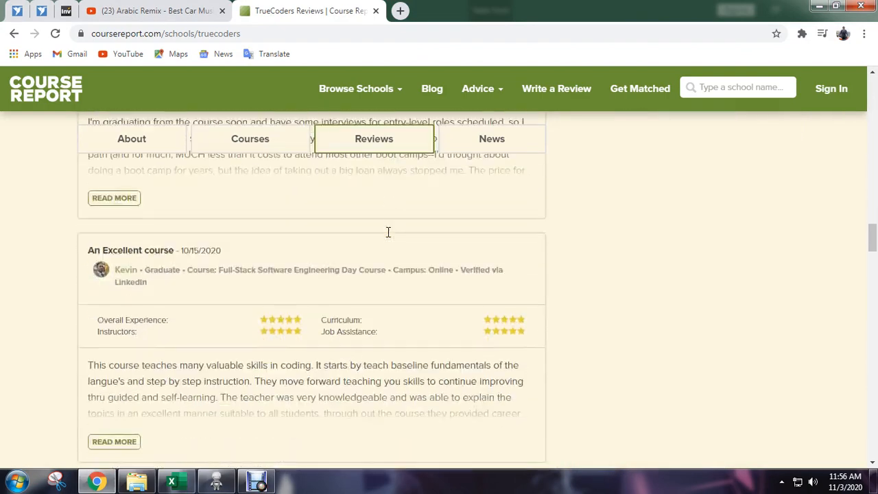
scroll(387, 231, "up", 5)
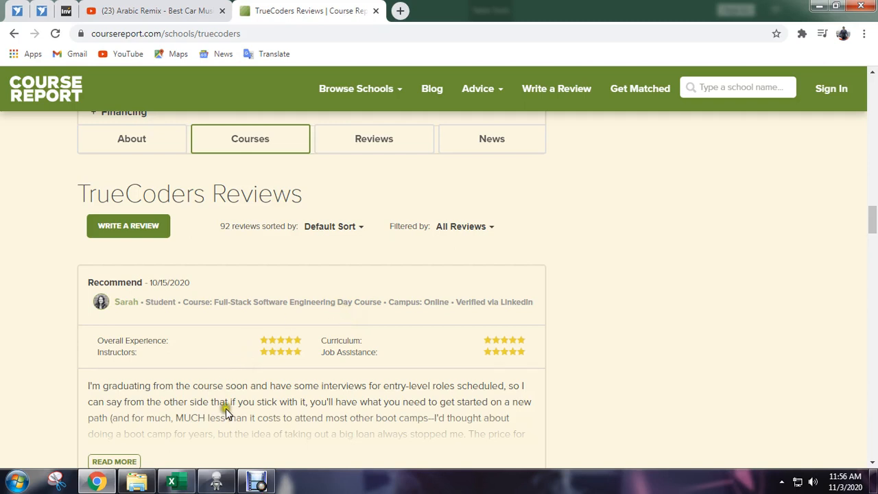
View the BootCamp list and the Calculator sheet in the Excel macro workbook, and switch to WebHarvy.
left_click(168, 487)
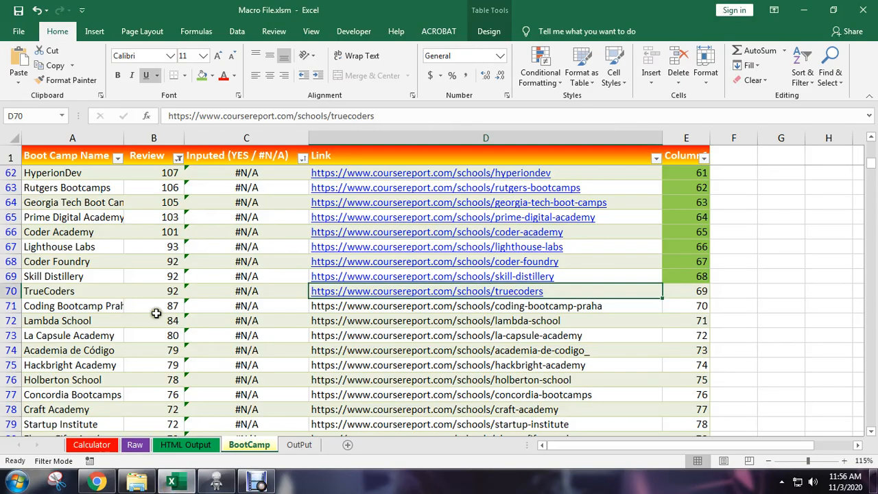
left_click(95, 445)
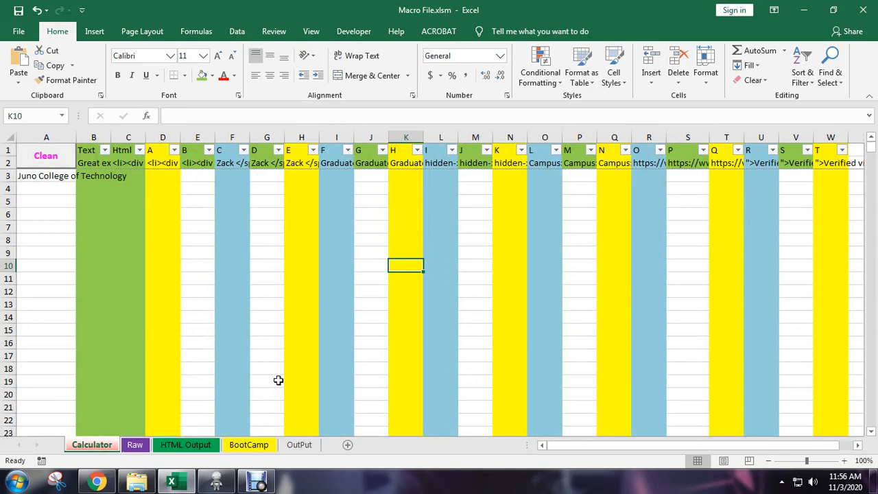
left_click(217, 482)
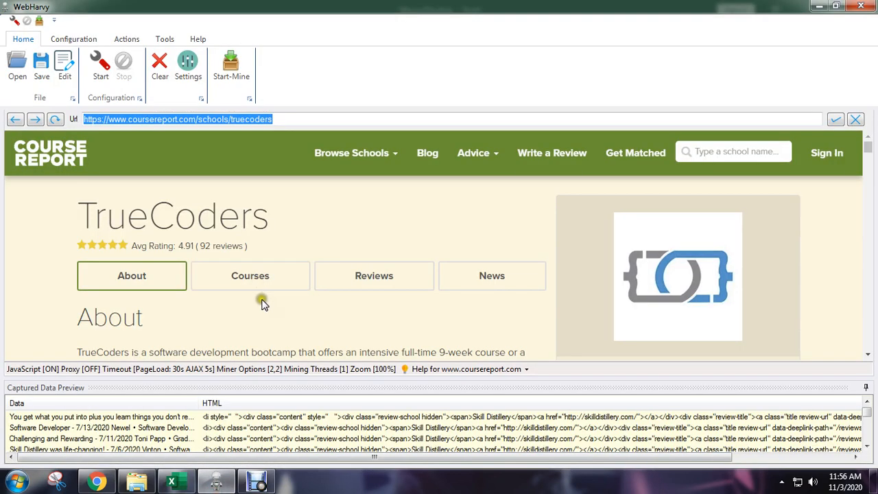
Switch to Chrome and examine the school name heading on the TrueCoders page.
left_click(98, 482)
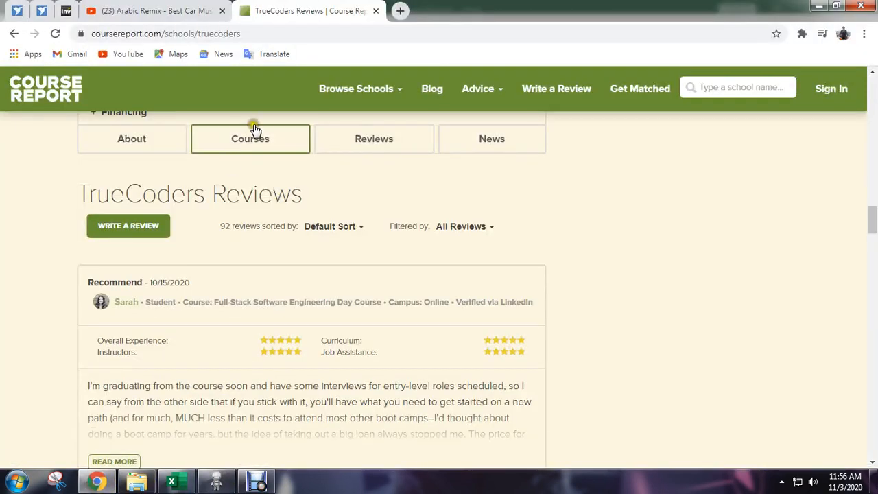
scroll(318, 212, "up", 15)
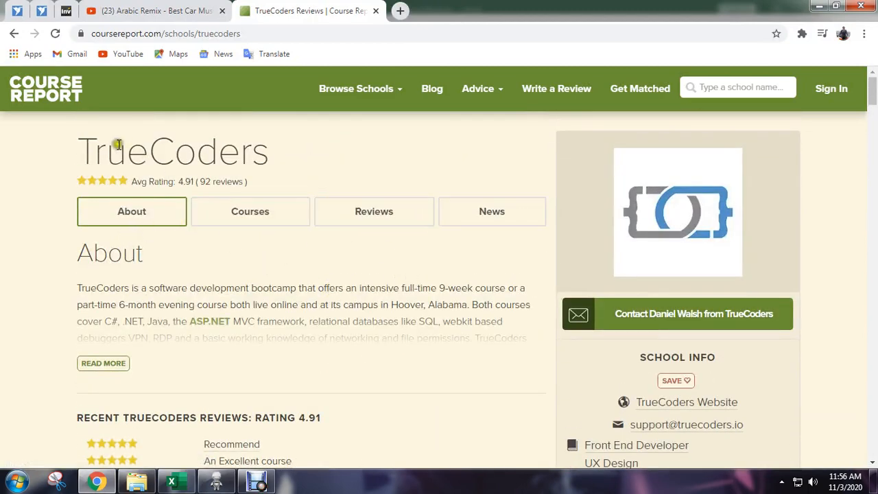
left_click_drag(79, 144, 282, 145)
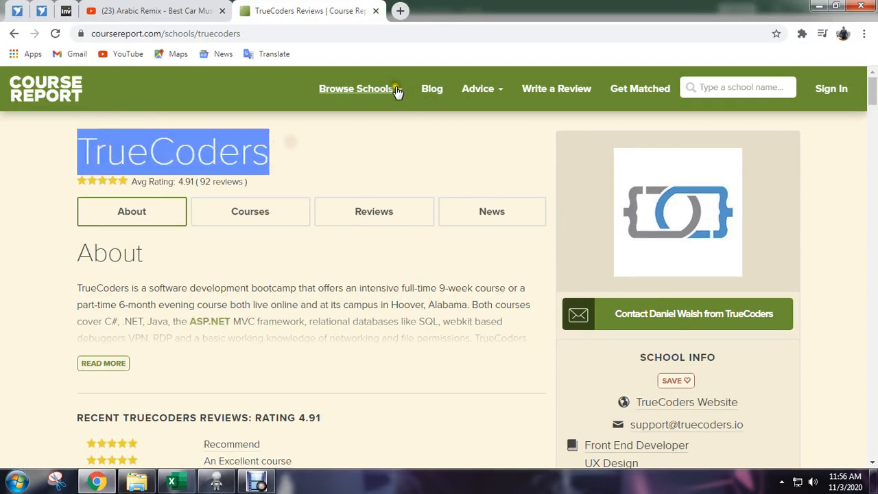
left_click(475, 142)
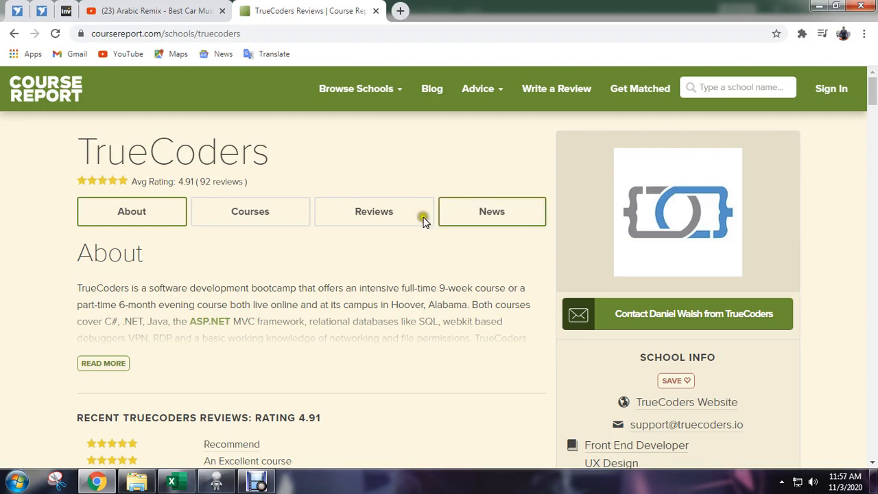
Go to the Reviews section of the TrueCoders page and examine its review count and first review.
left_click(399, 220)
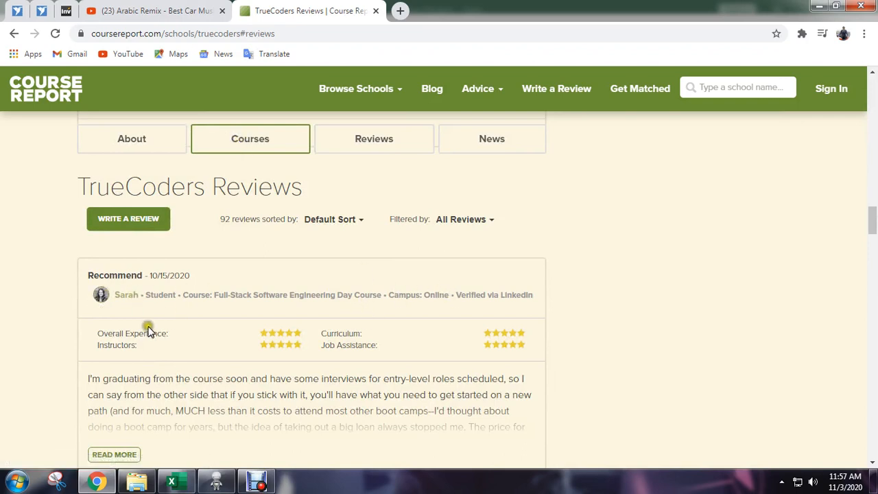
scroll(148, 329, "down", 1)
scroll(311, 302, "up", 4)
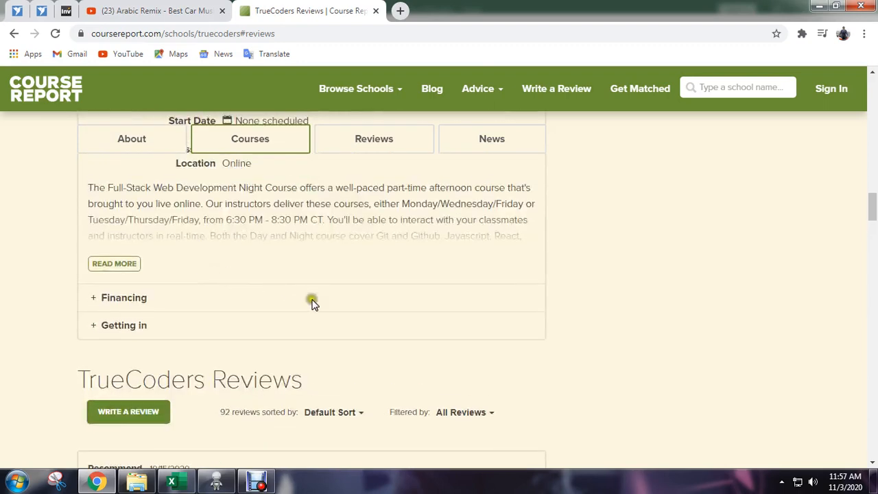
scroll(289, 394, "down", 2)
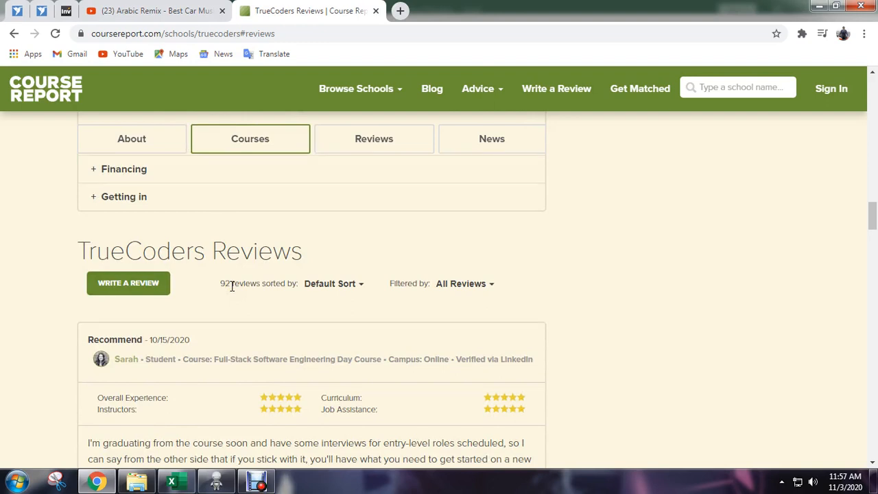
scroll(231, 285, "down", 3)
left_click(216, 480)
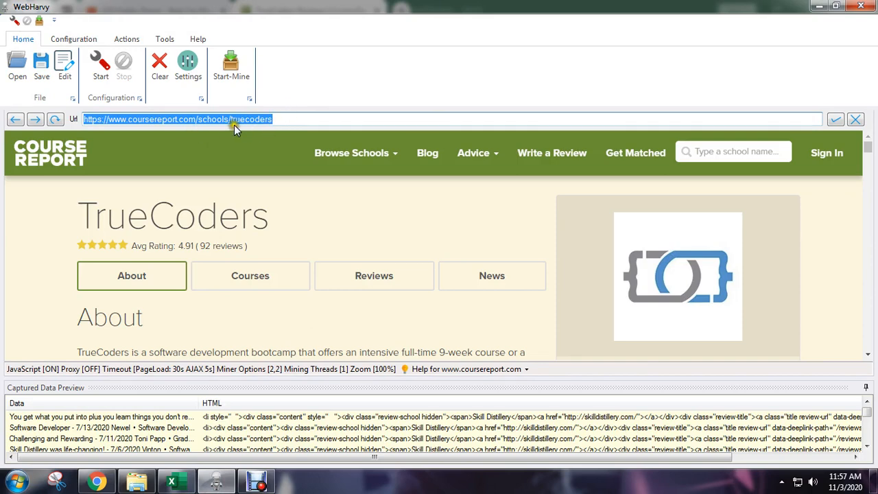
left_click(208, 119)
left_click(301, 122)
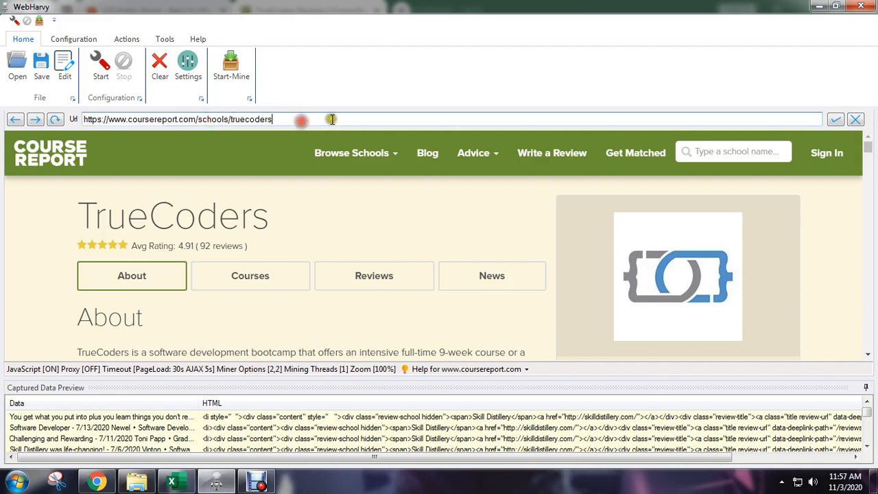
left_click_drag(333, 117, 18, 117)
key("Return")
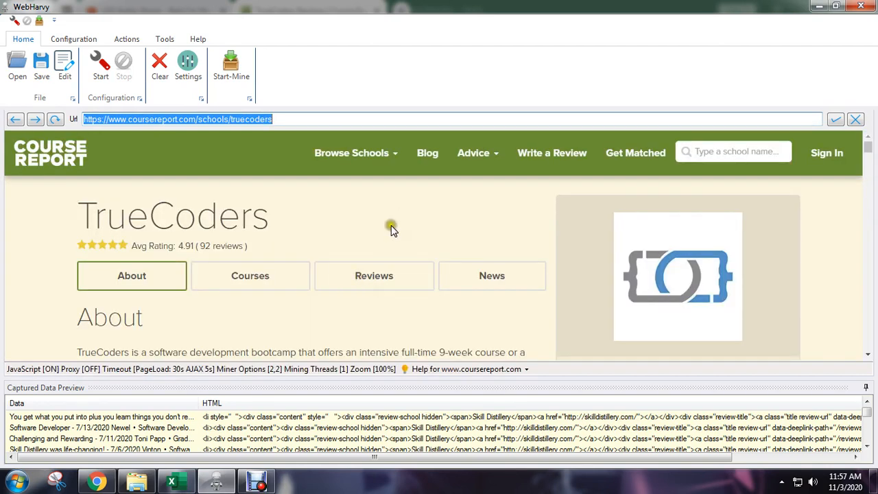
Bring up the first review on the TrueCoders page and start a new scraping configuration without saving the last one.
left_click(378, 278)
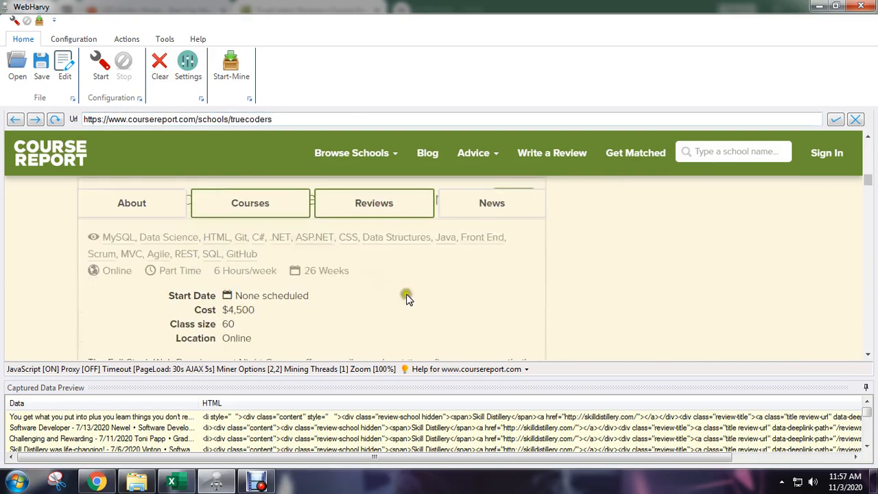
scroll(445, 298, "down", 2)
scroll(338, 299, "up", 1)
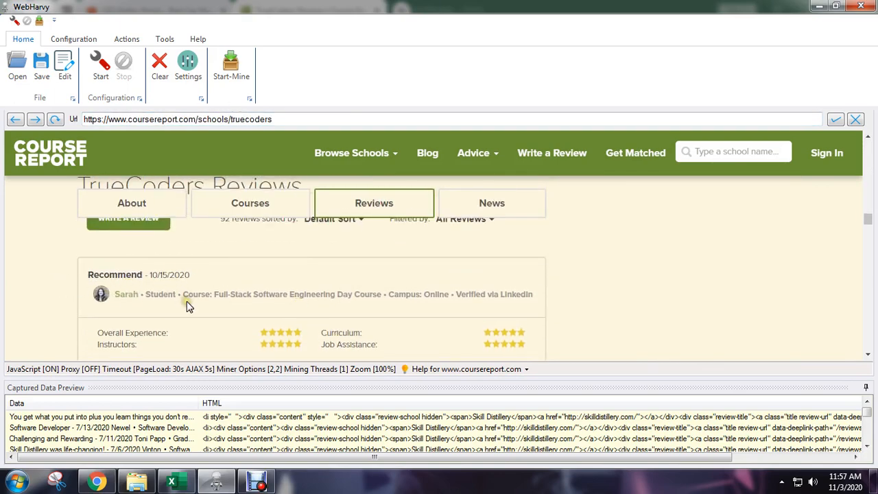
scroll(186, 301, "down", 1)
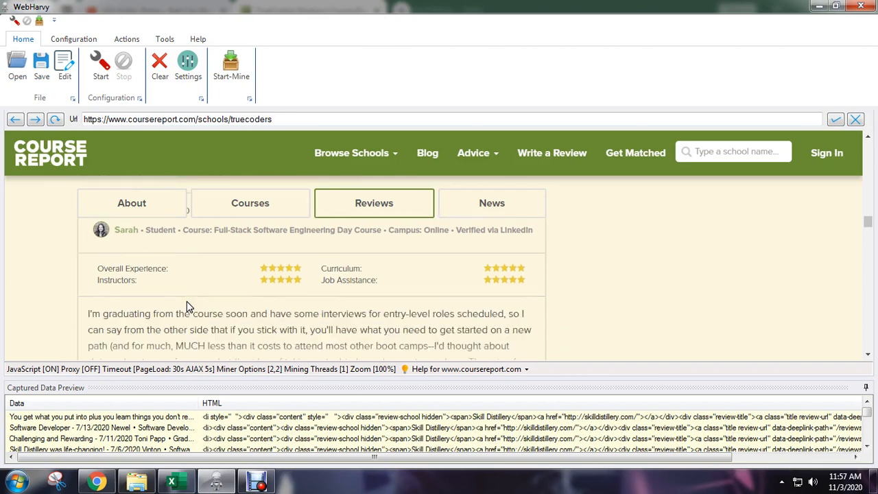
left_click(94, 71)
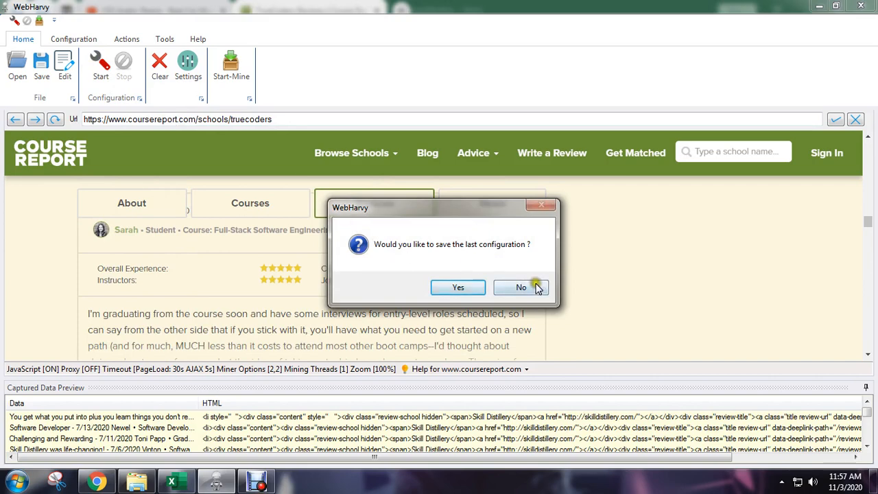
left_click(521, 287)
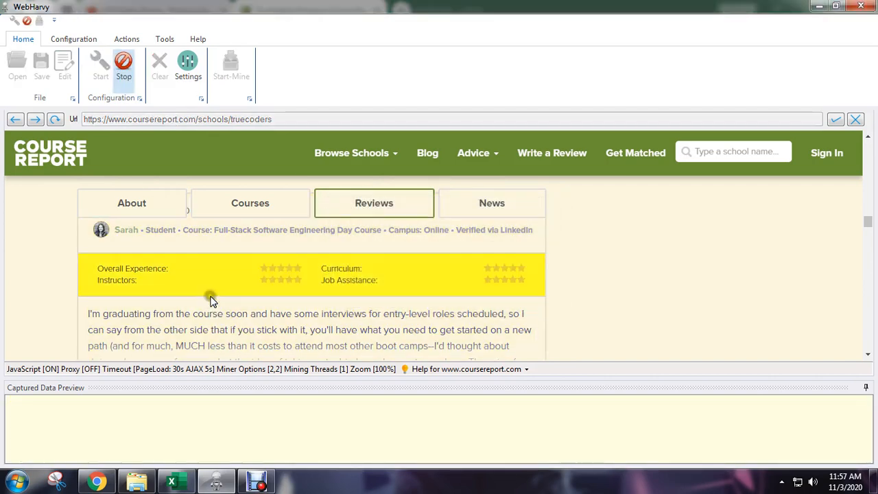
Capture the full text of the first review block as an item named Data.
left_click(202, 252)
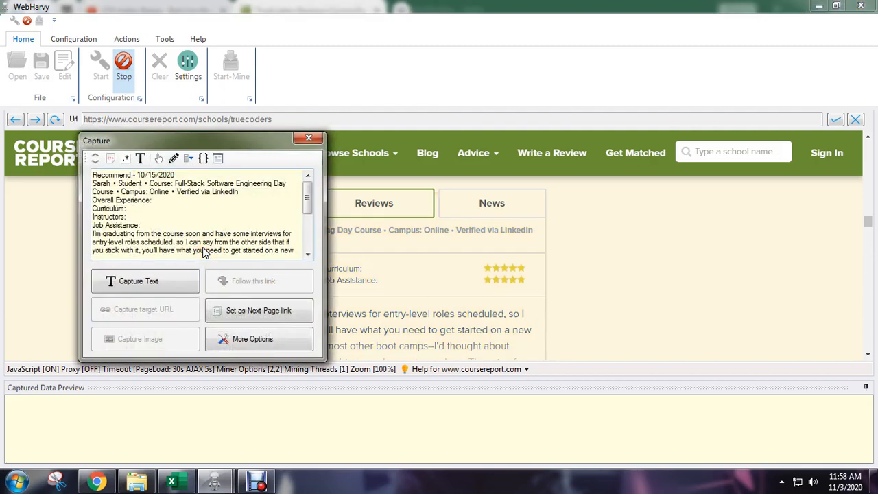
left_click(123, 282)
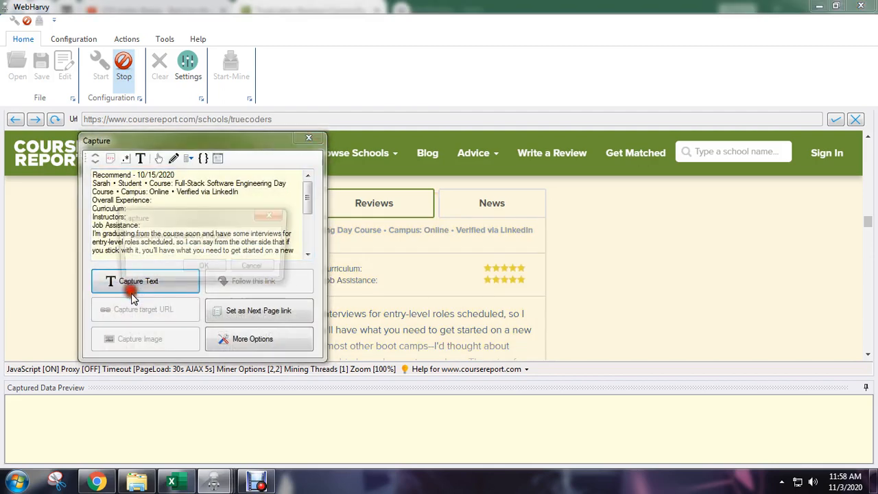
type("Data")
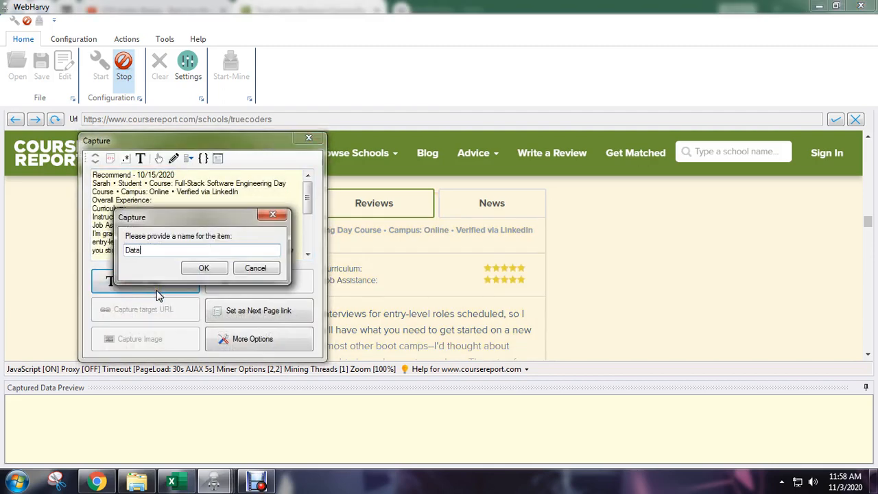
left_click(203, 270)
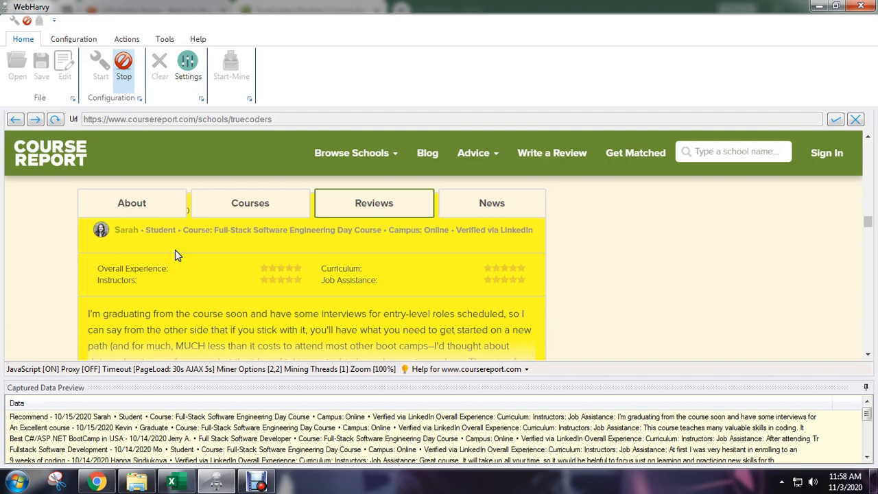
Look through the following reviews and their reviewer detail lines, returning to the first review.
scroll(175, 250, "down", 8)
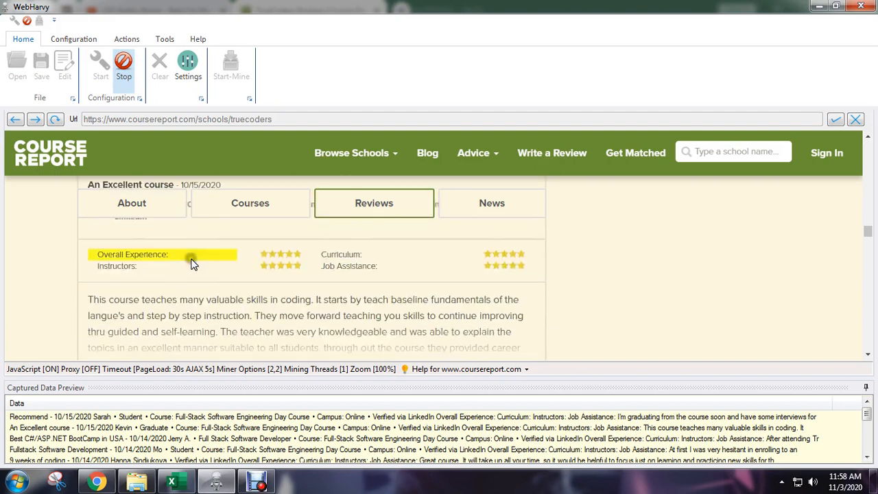
scroll(209, 310, "down", 3)
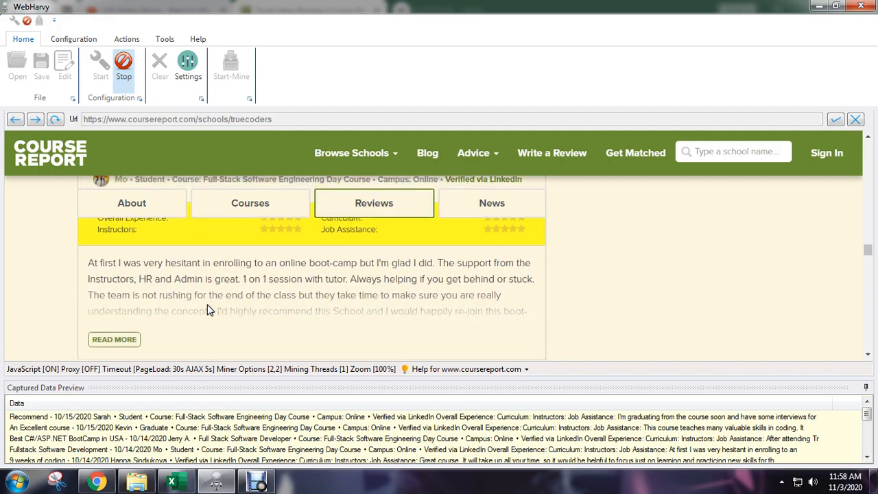
scroll(209, 310, "up", 3)
scroll(209, 310, "down", 2)
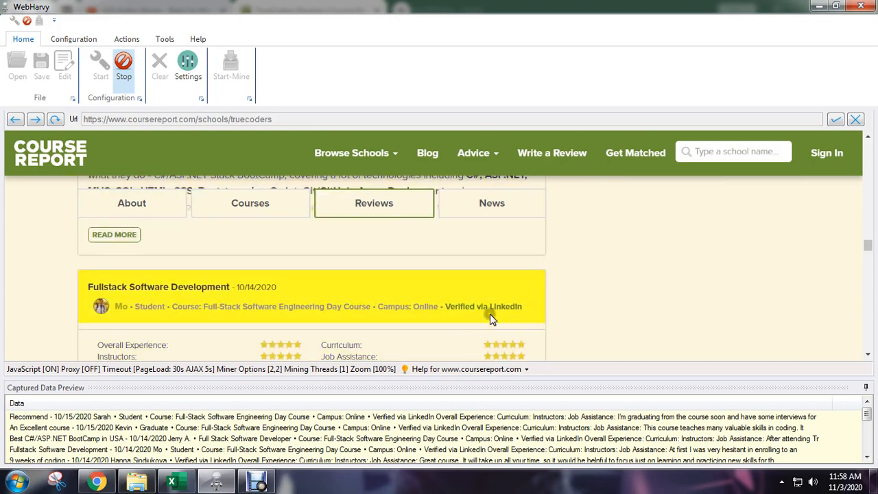
scroll(487, 315, "up", 8)
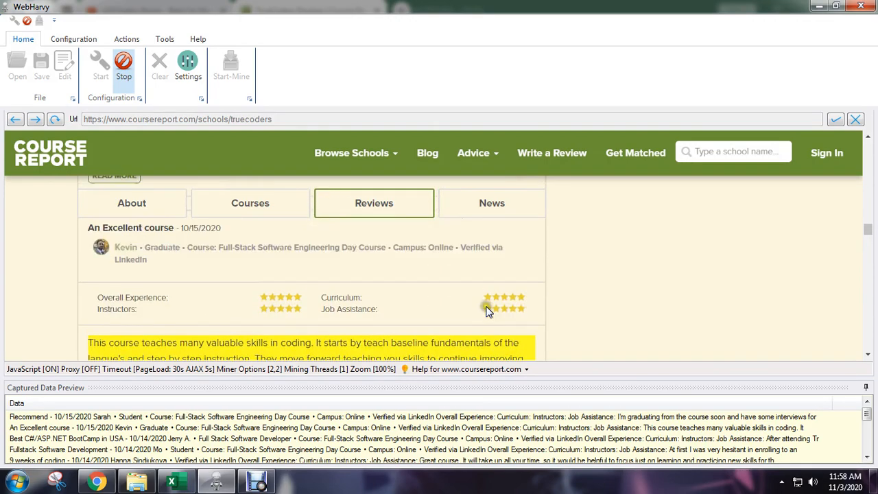
scroll(478, 288, "up", 2)
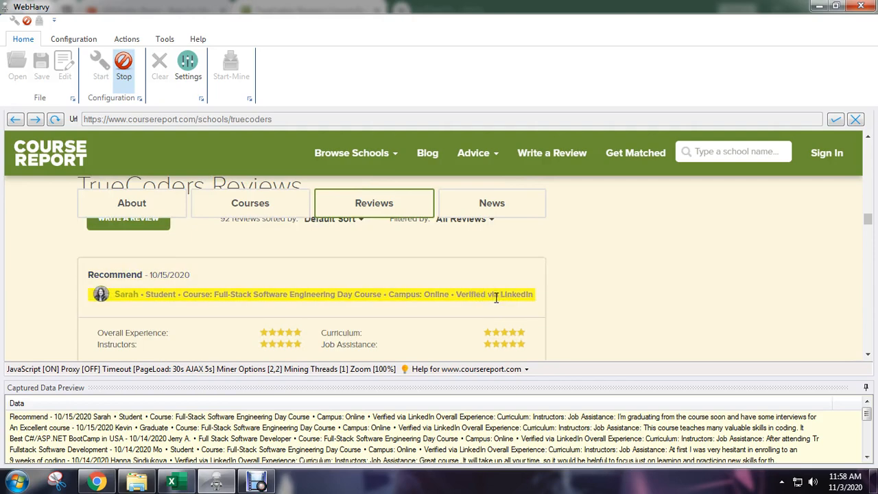
Capture the HTML of the first review block as an item named HTML.
scroll(495, 297, "down", 1)
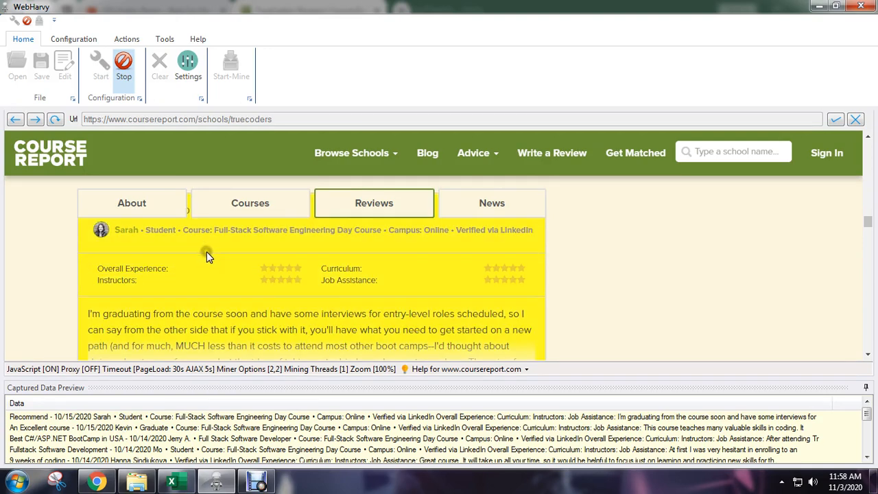
left_click(206, 252)
left_click(116, 163)
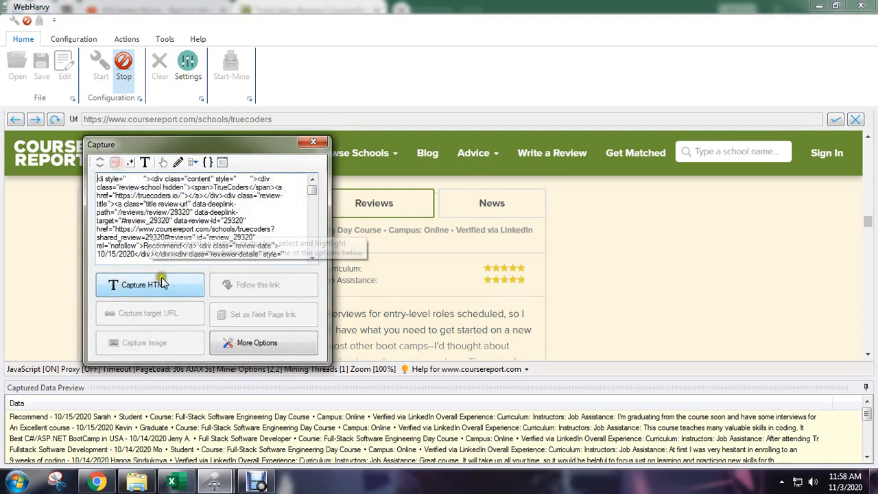
left_click(146, 285)
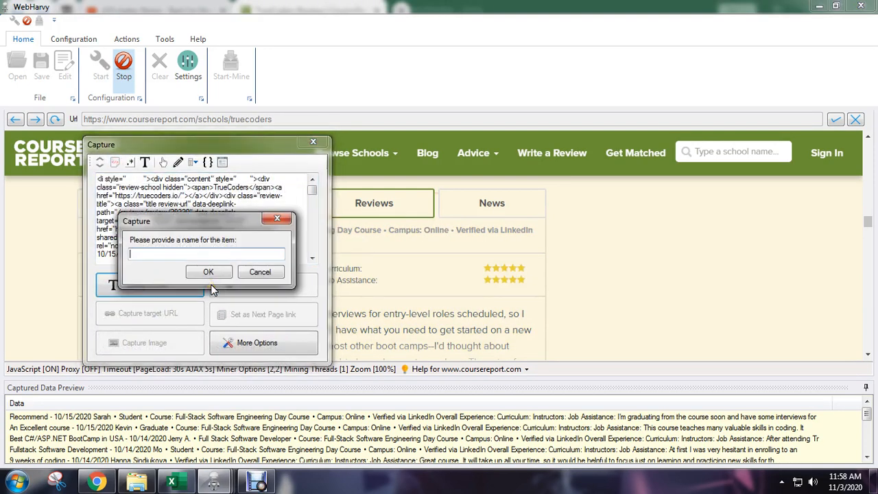
type("HTML")
left_click(219, 271)
scroll(473, 317, "down", 5)
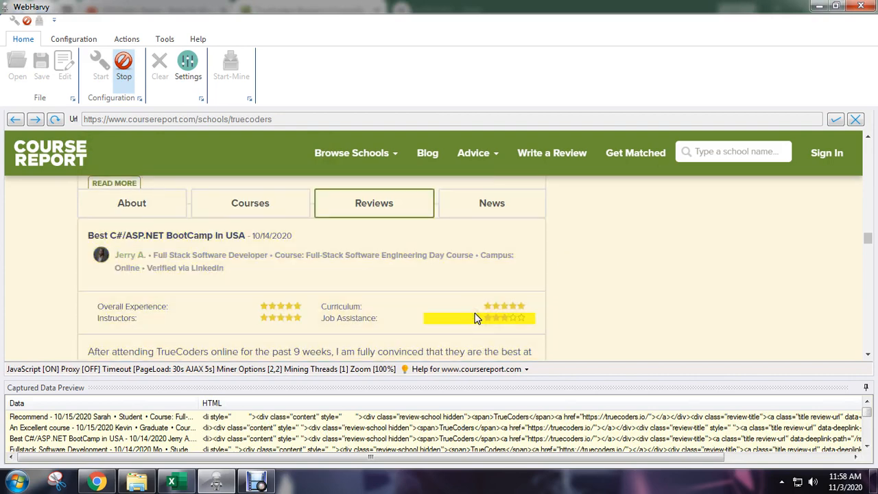
Set the Next link below the first page of TrueCoders reviews as the next page link.
scroll(476, 317, "down", 10)
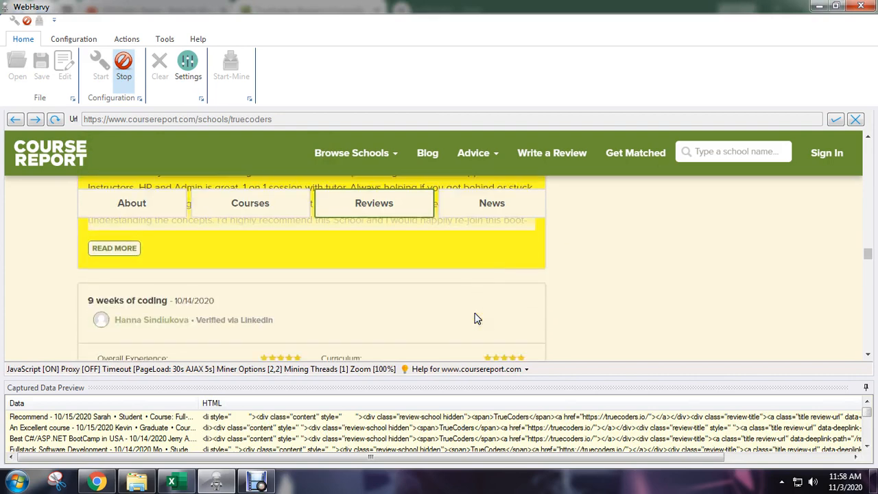
scroll(477, 317, "down", 10)
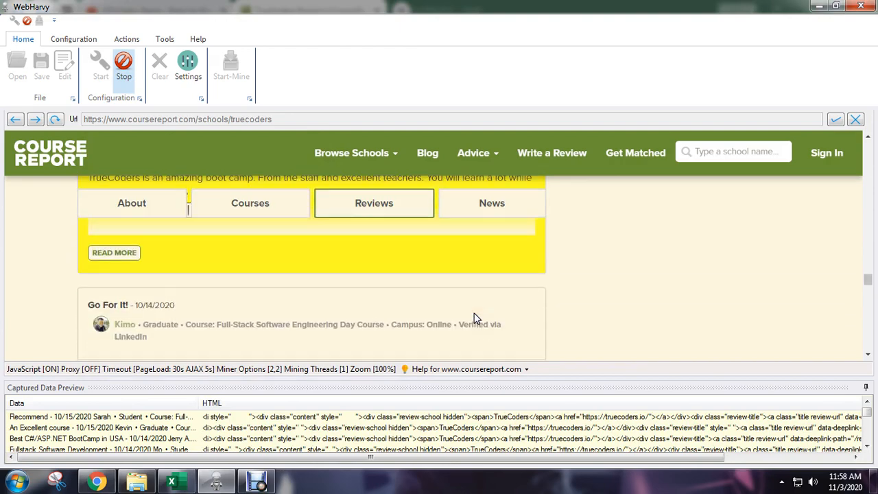
scroll(476, 317, "down", 10)
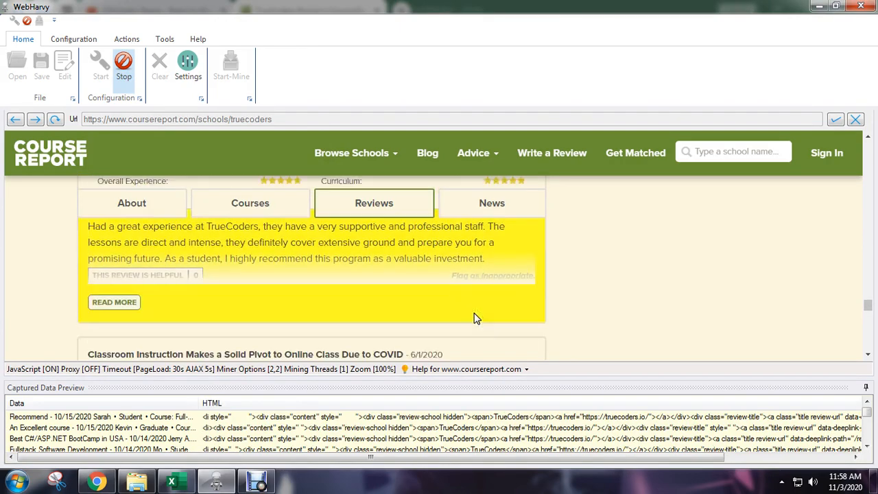
scroll(476, 317, "down", 10)
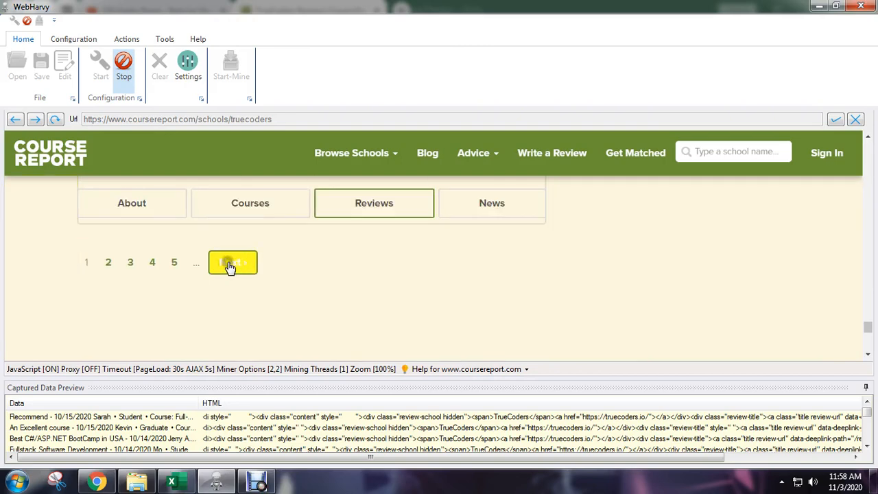
left_click(237, 270)
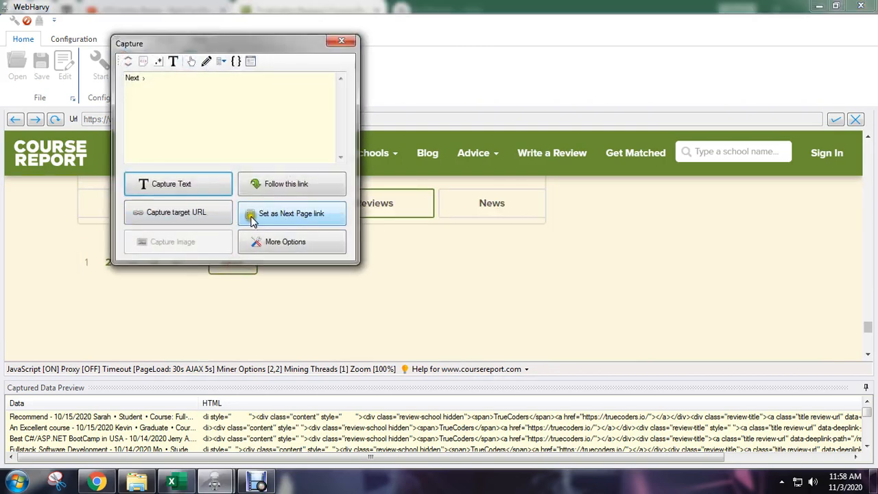
left_click(288, 217)
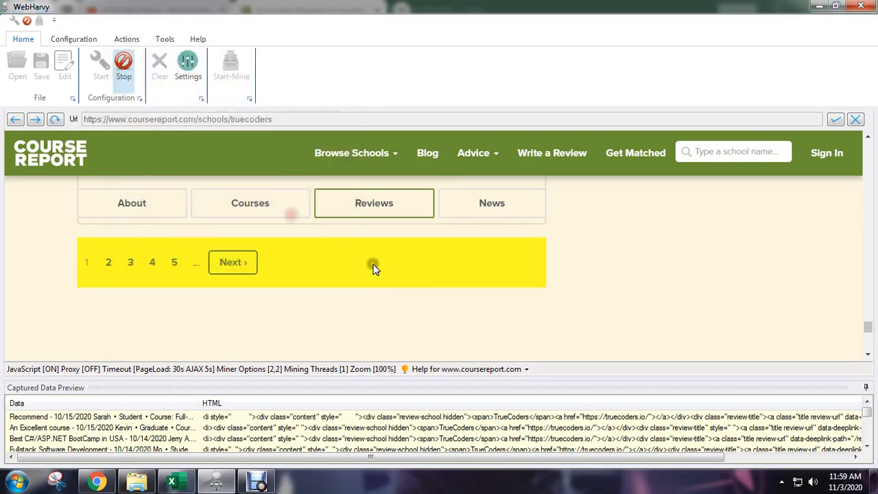
End the scraping configuration and start mining the reviews from all pages.
left_click(123, 65)
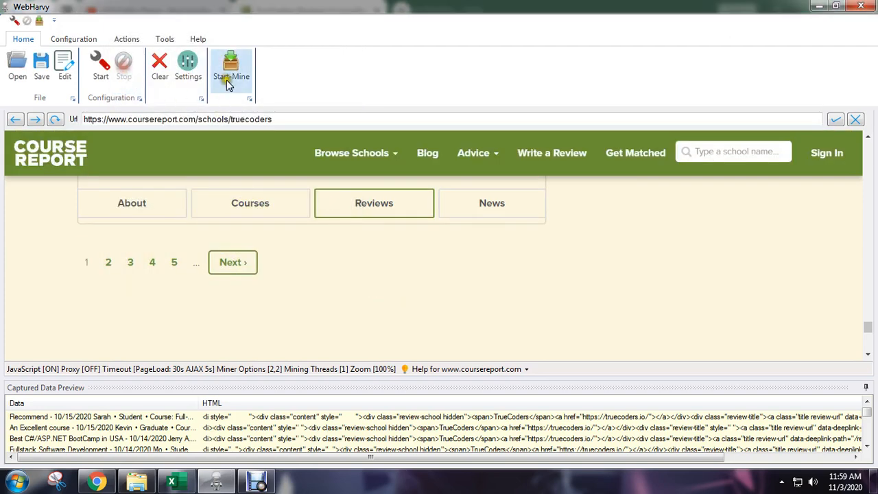
left_click(228, 68)
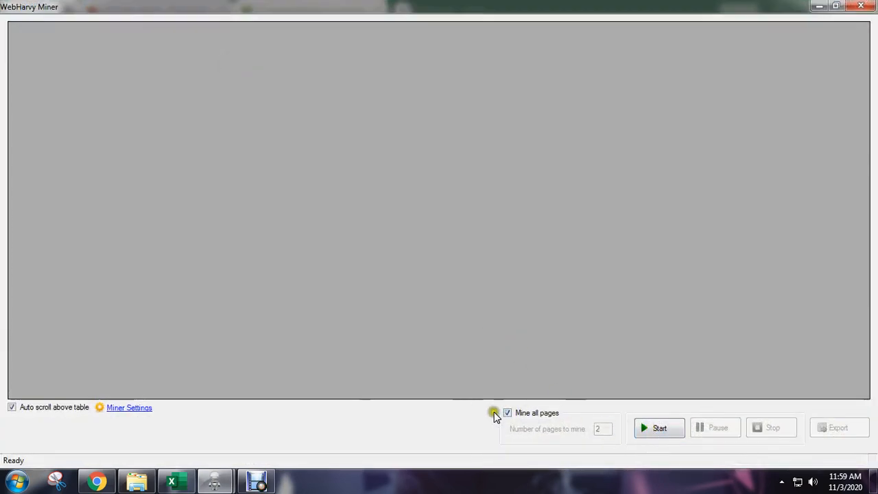
left_click(660, 430)
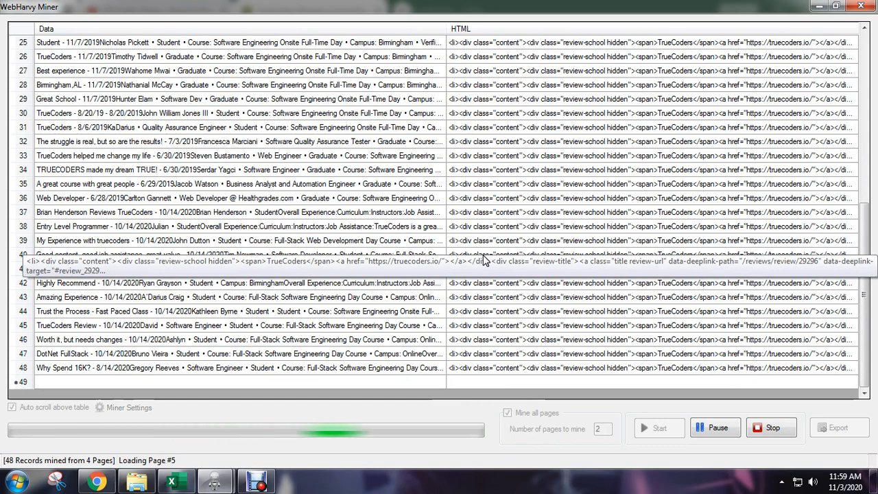
Switch to Chrome and open the signed-in account's Freelancer profile in a new window.
left_click(97, 480)
left_click(49, 18)
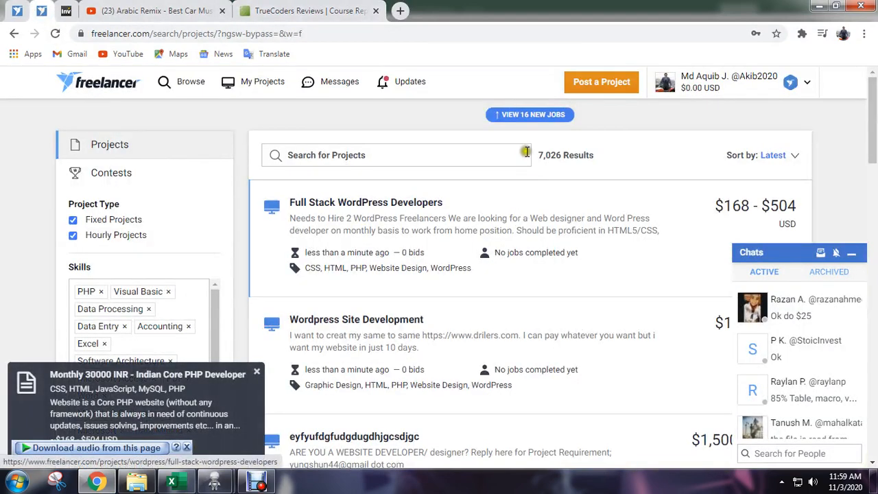
left_click(727, 85)
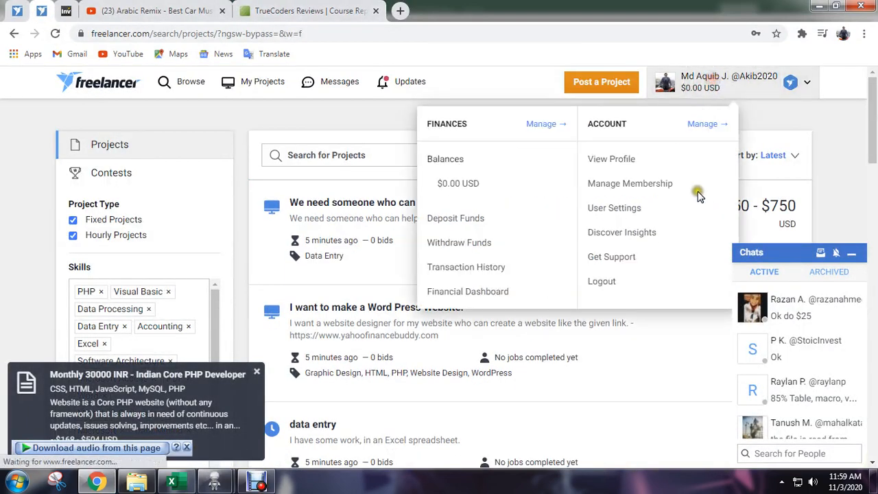
right_click(473, 296)
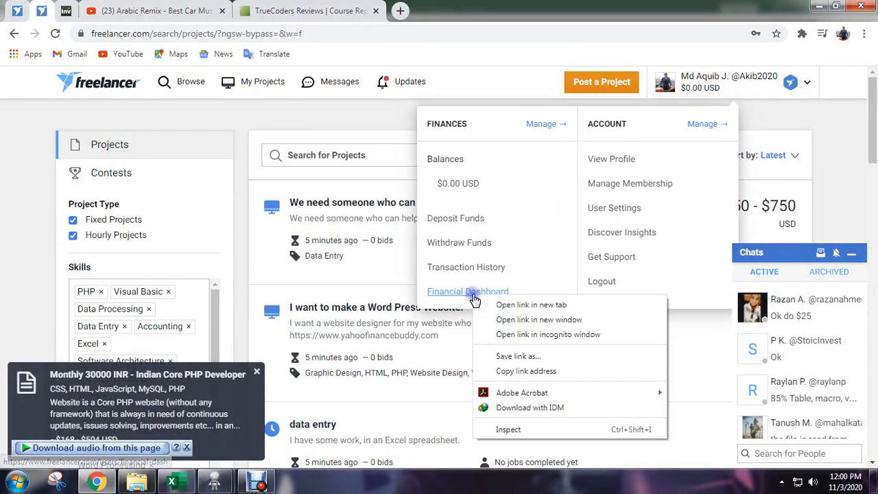
right_click(609, 163)
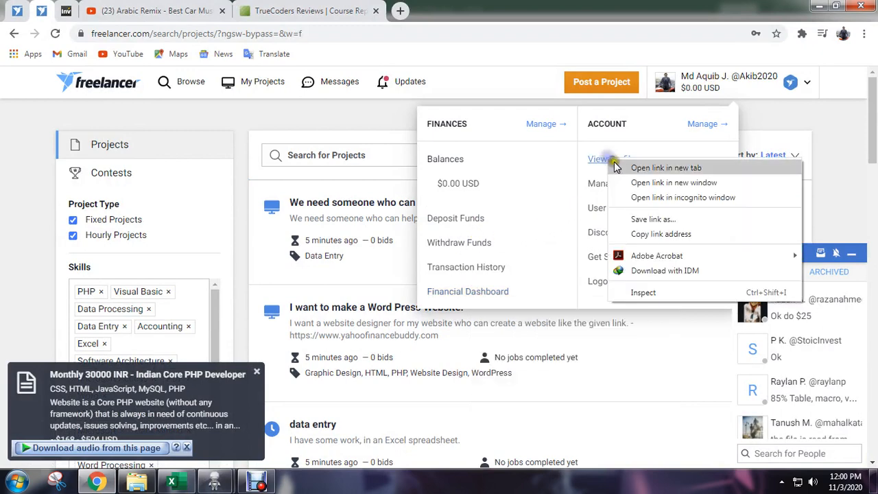
left_click(655, 181)
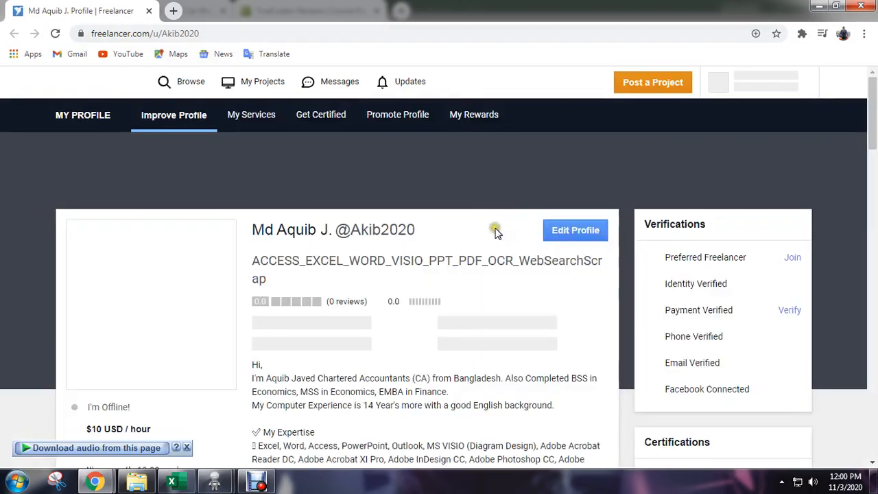
Look through the profile's reviews and resume sections, then examine the payment amount of the Market research and data entry review.
scroll(494, 269, "down", 8)
scroll(494, 269, "down", 15)
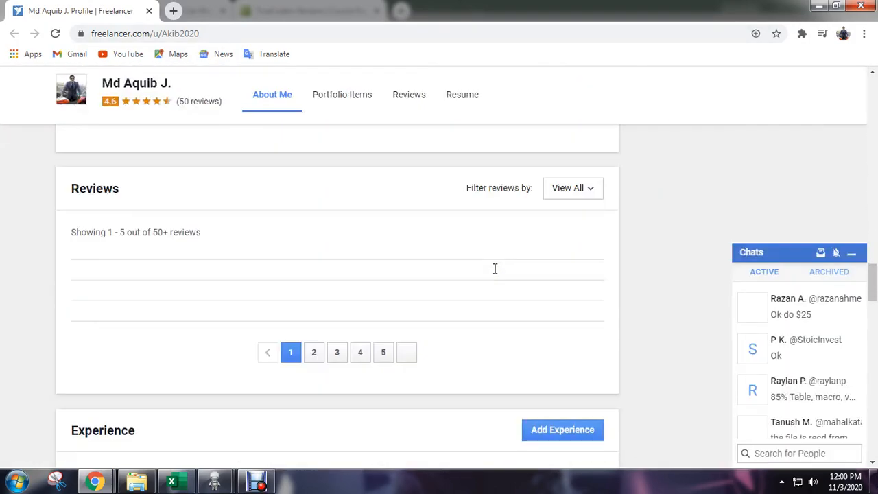
scroll(495, 269, "down", 15)
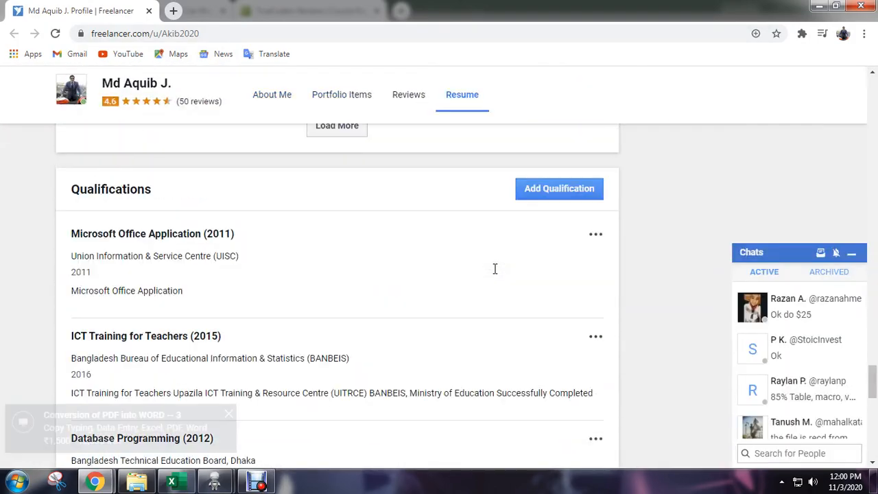
scroll(494, 268, "up", 15)
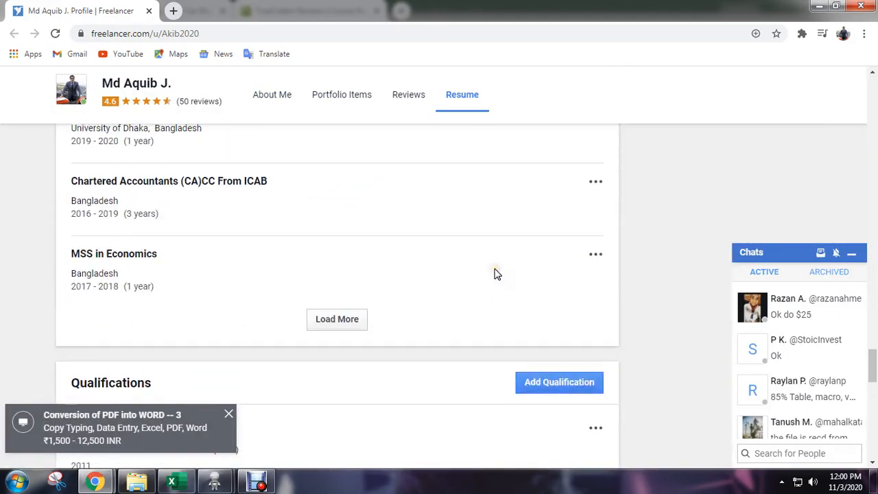
scroll(497, 273, "up", 5)
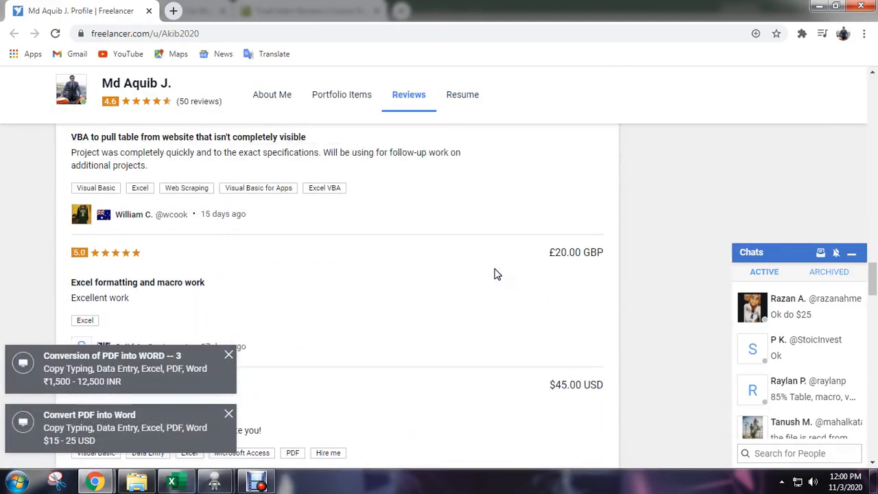
scroll(496, 273, "up", 1)
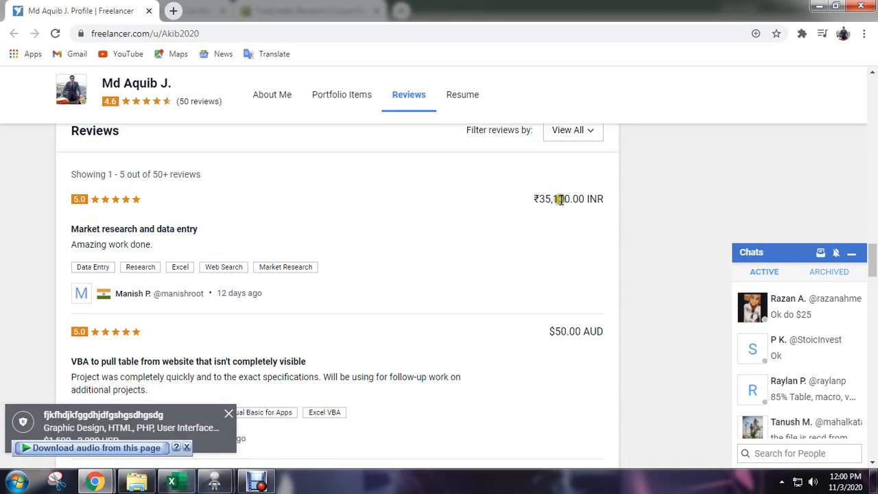
left_click_drag(518, 200, 683, 197)
left_click(670, 218)
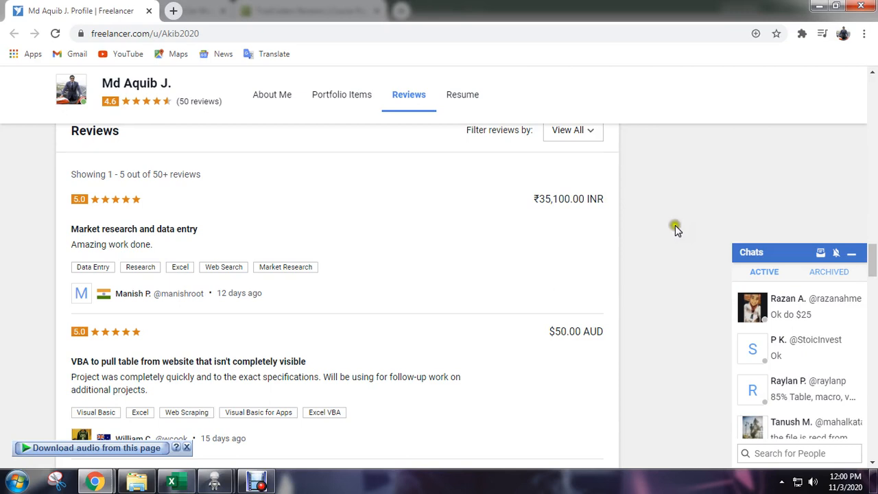
Switch back to WebHarvy Miner and export the mined reviews as an Excel workbook named 69 in the New Collection folder.
mouse_move(214, 482)
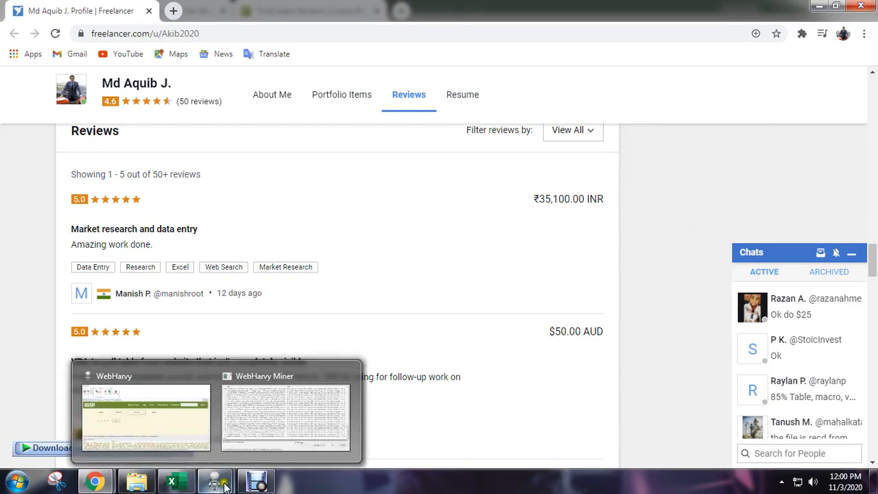
left_click(303, 404)
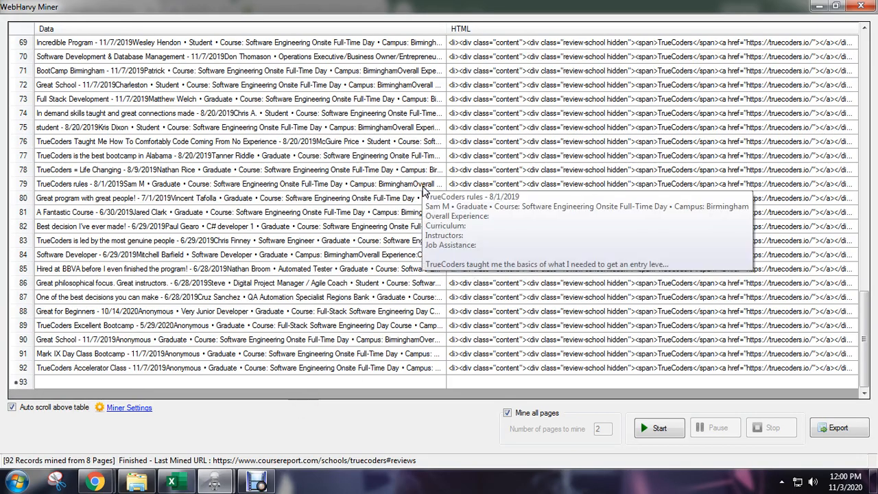
left_click(535, 272)
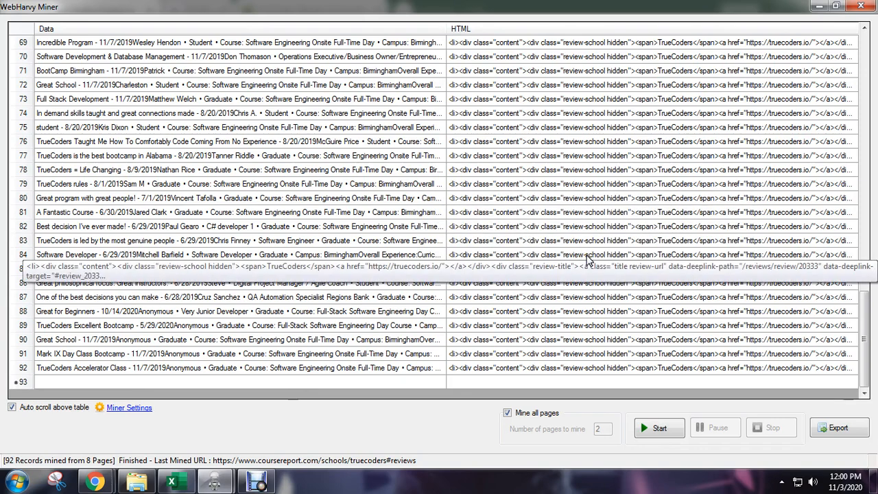
left_click(839, 432)
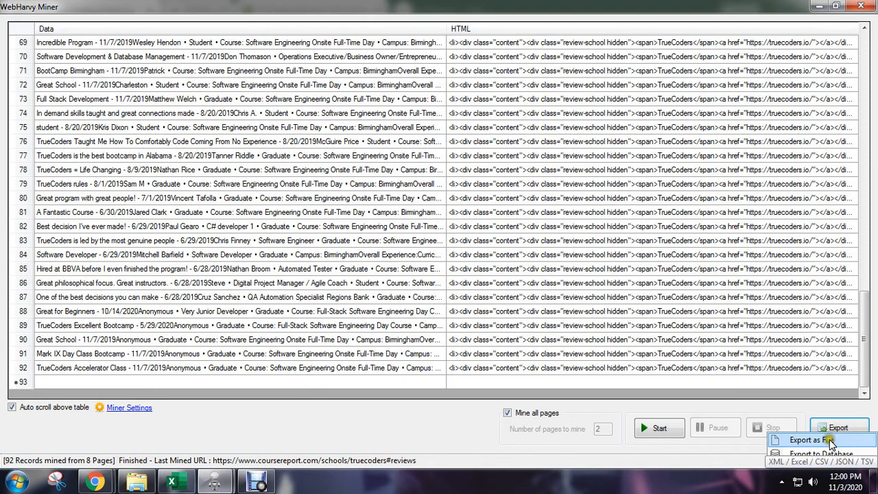
left_click(828, 441)
left_click(541, 234)
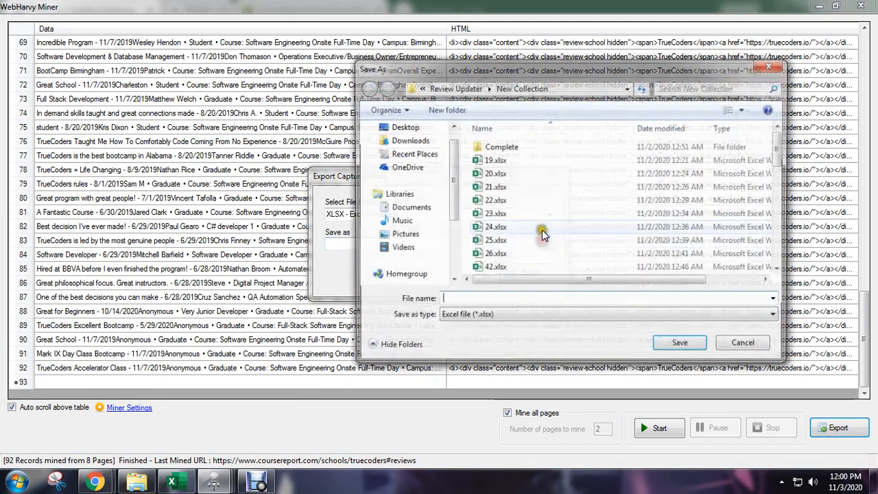
left_click_drag(776, 147, 716, 262)
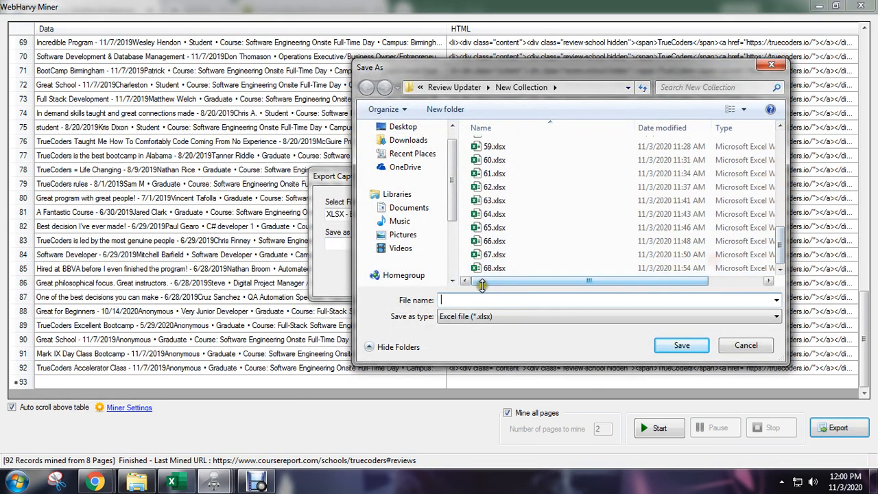
type("69")
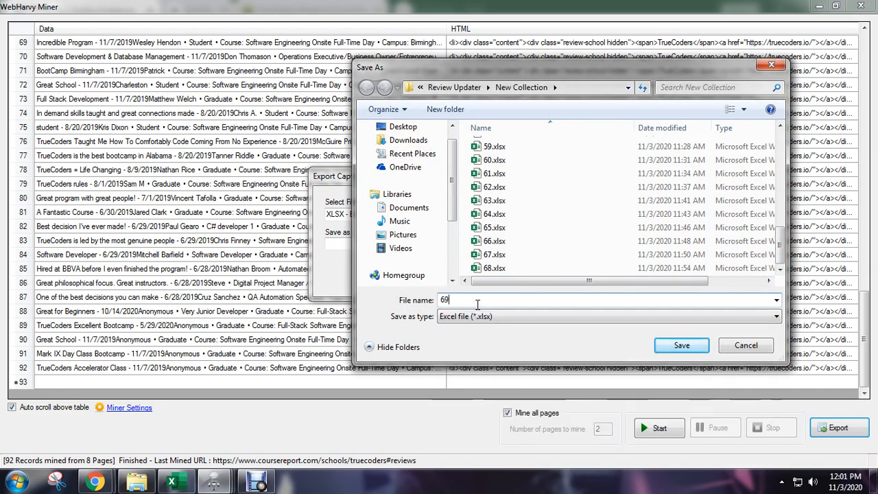
left_click(683, 347)
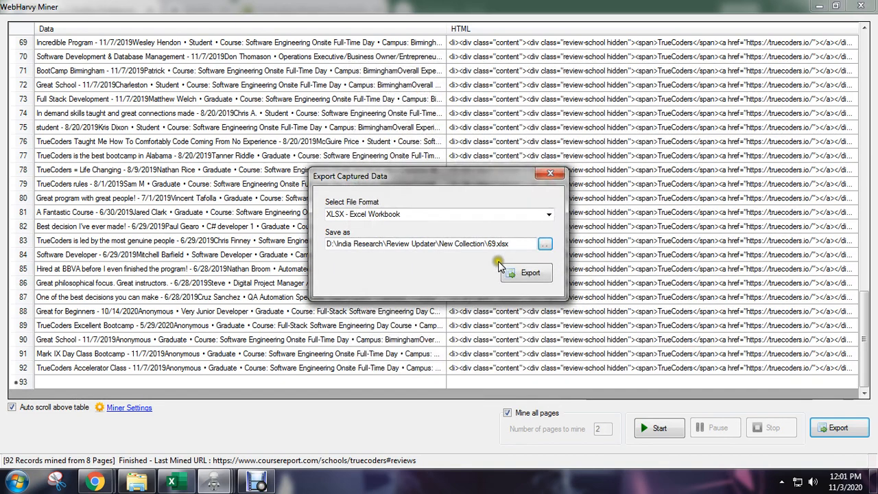
left_click(546, 278)
left_click(549, 173)
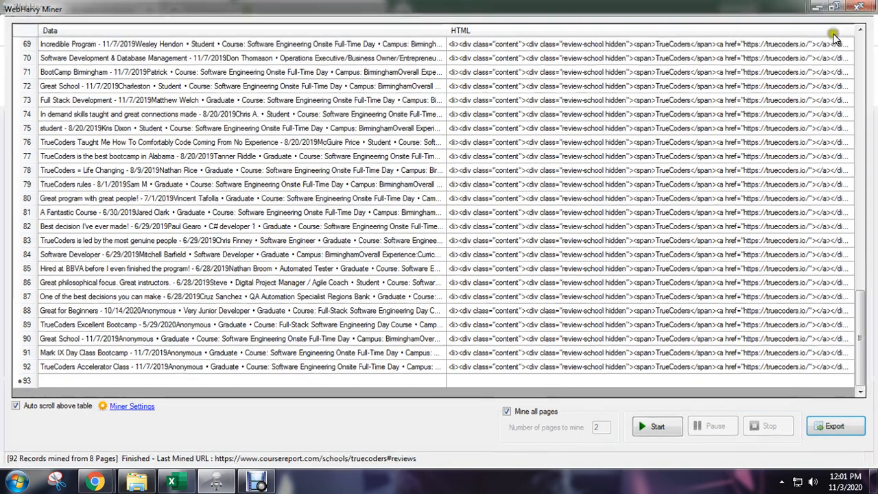
Minimize the WebHarvy windows and open the exported 69.xlsx from the New Collection folder in Excel.
left_click(819, 7)
left_click(816, 7)
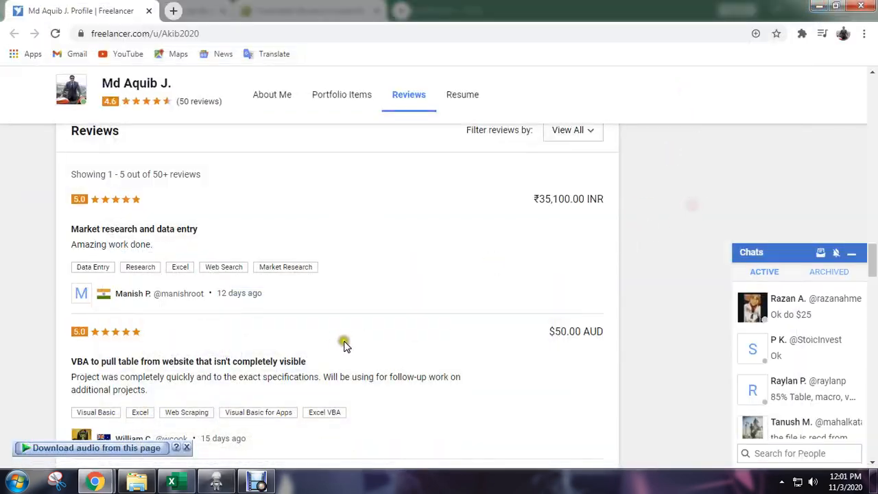
left_click(139, 482)
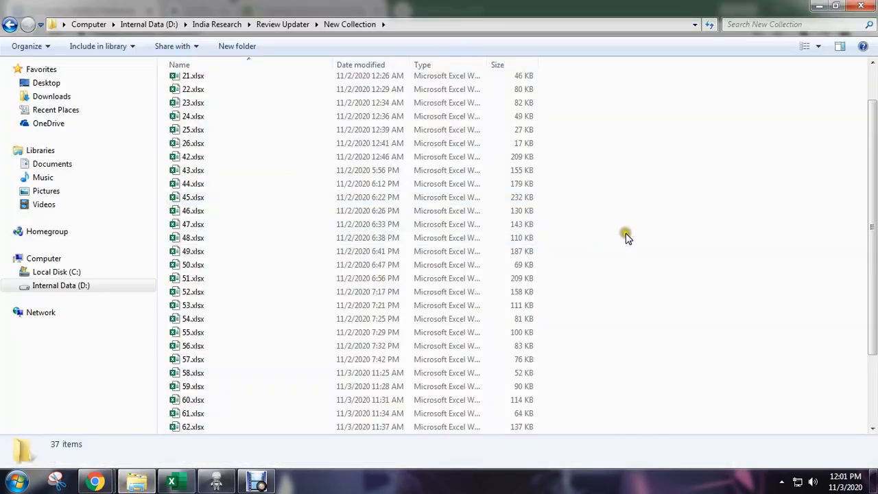
scroll(626, 236, "down", 3)
double_click(204, 428)
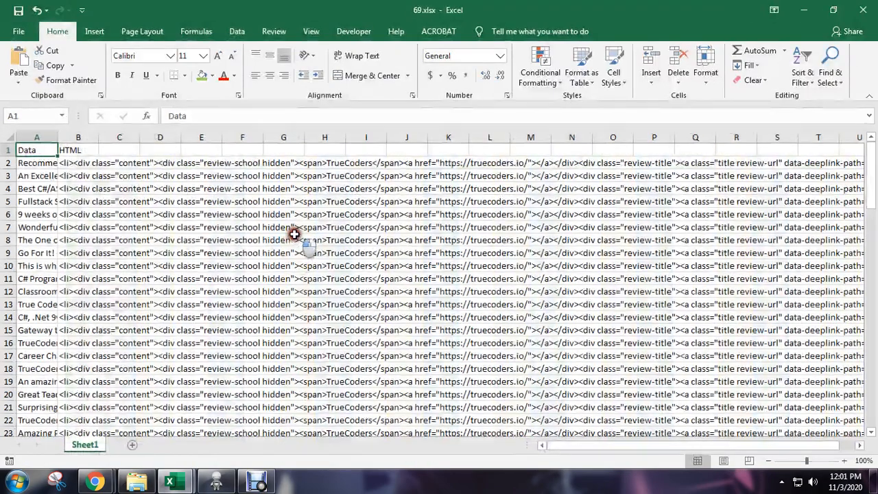
Widen the HTML column to about 42.14 and examine the full HTML code of the first review in cell B2.
left_click_drag(99, 137, 248, 137)
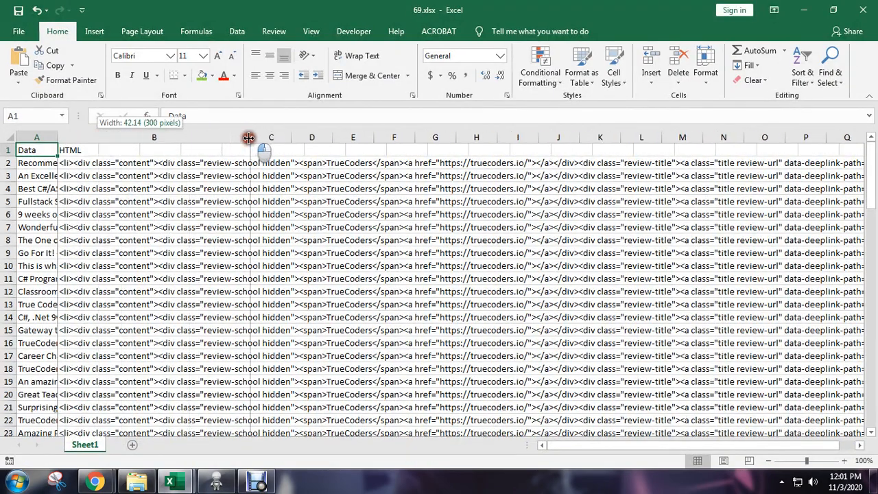
double_click(153, 162)
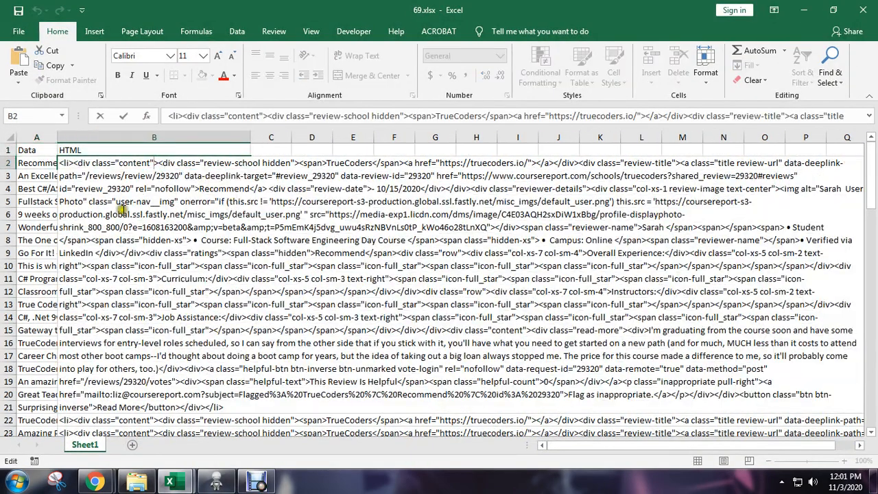
left_click_drag(65, 163, 562, 420)
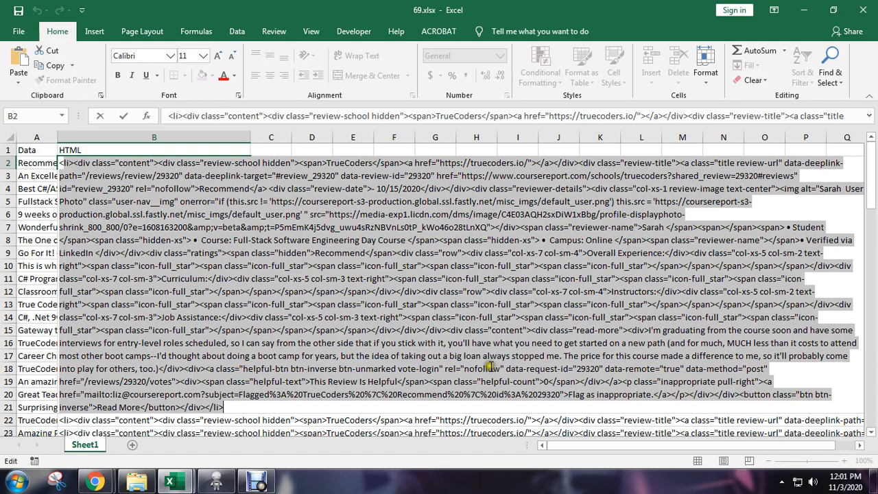
Examine the course, campus and LinkedIn verification details in the HTML code of the first review.
left_click_drag(202, 240, 232, 240)
left_click_drag(549, 240, 584, 241)
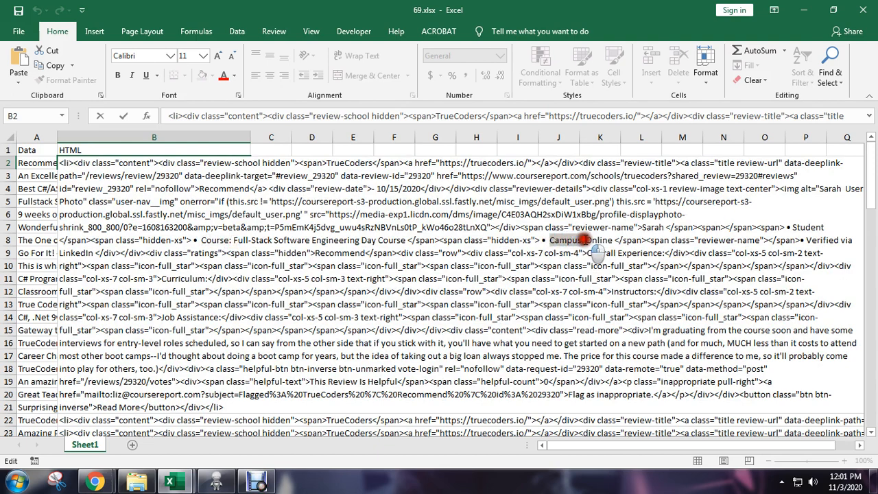
left_click_drag(803, 240, 93, 255)
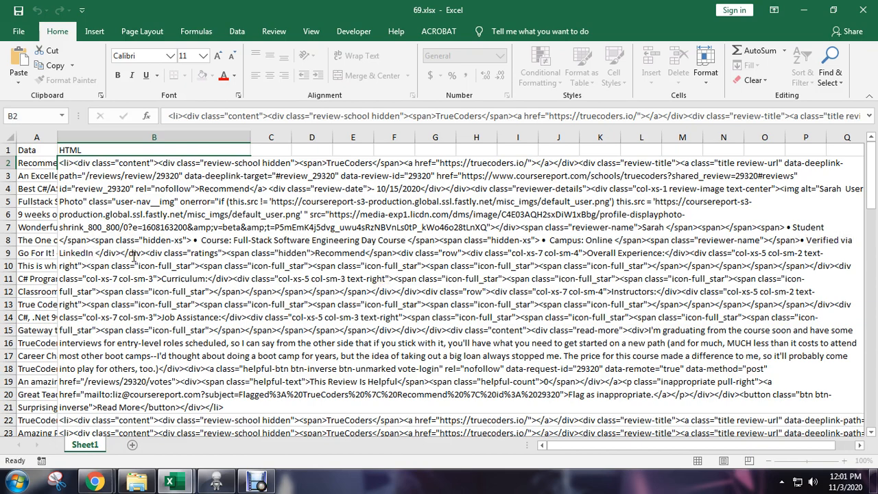
key("Escape")
Copy all review data and HTML from row 2 down to the last filled row in columns A and B.
left_click(35, 162)
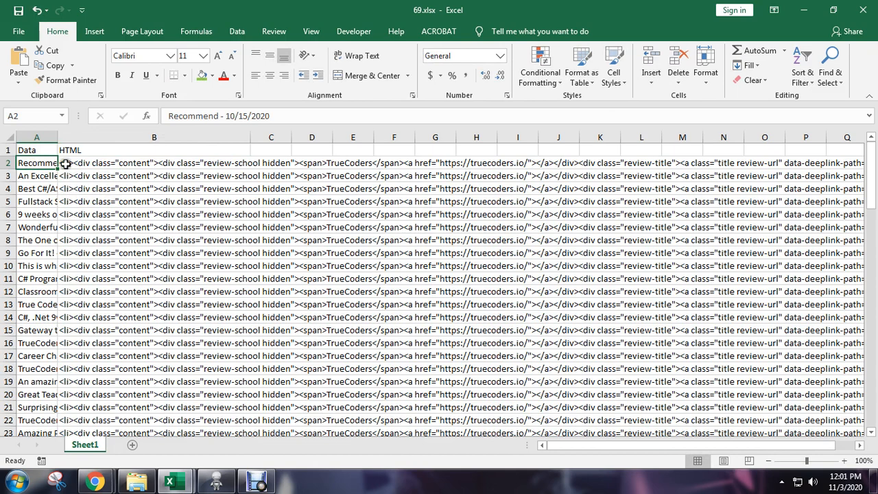
left_click(132, 137)
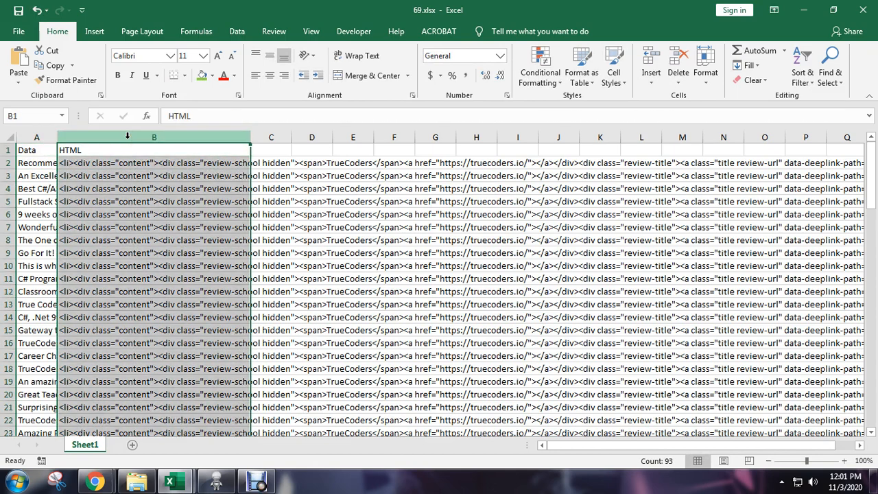
left_click(101, 184)
left_click_drag(26, 168, 153, 173)
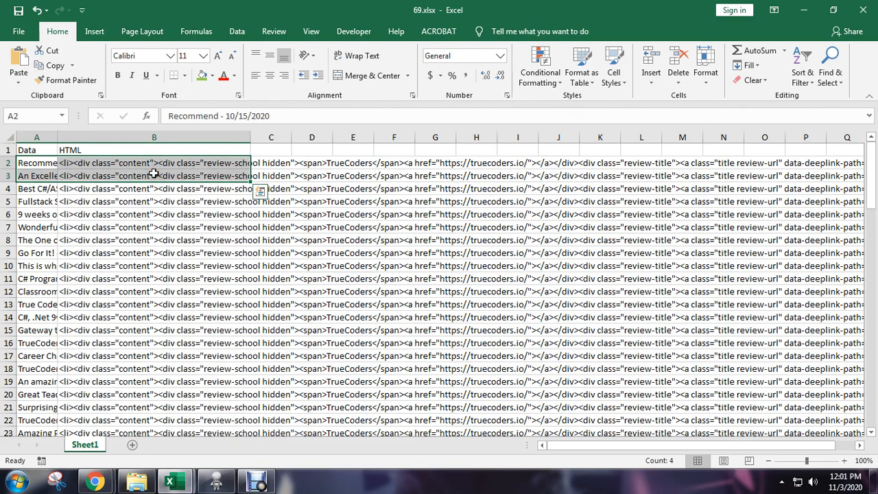
key("ctrl+shift+Down")
key("ctrl+c")
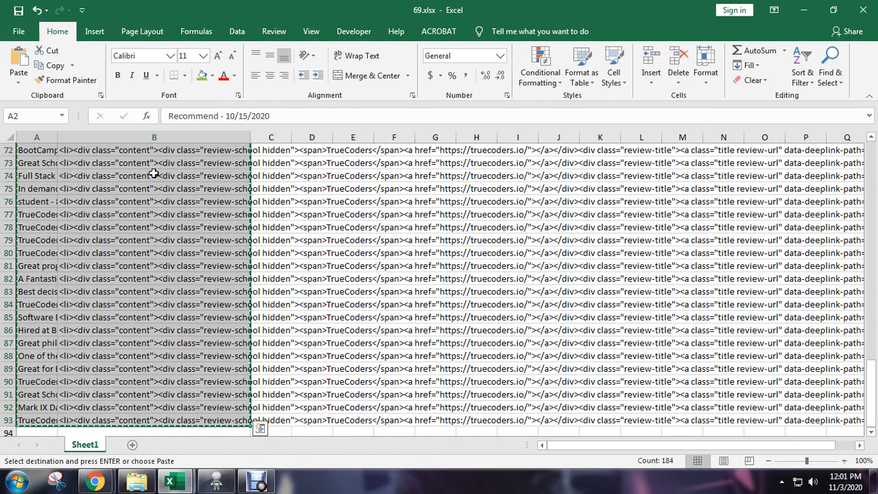
Switch to Macro File.xlsm and paste the copied reviews as values on the Calculator sheet, starting at cell B3.
mouse_move(172, 482)
left_click(148, 439)
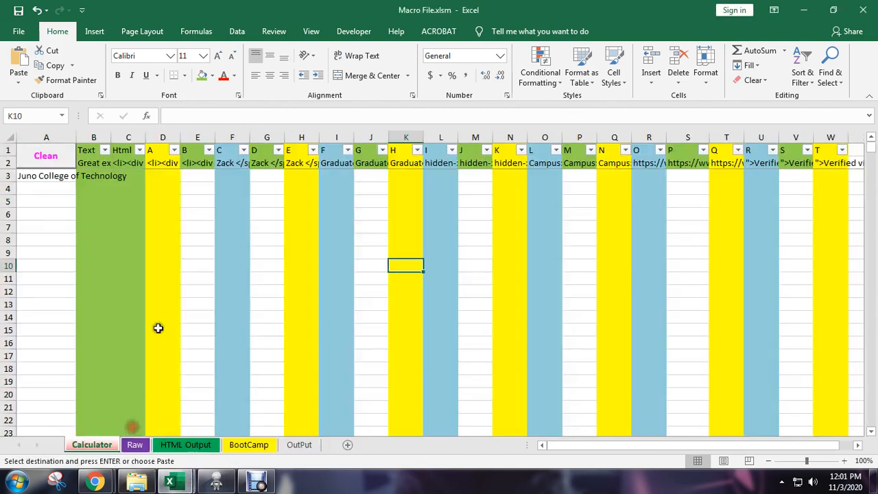
left_click(92, 174)
key("alt+h")
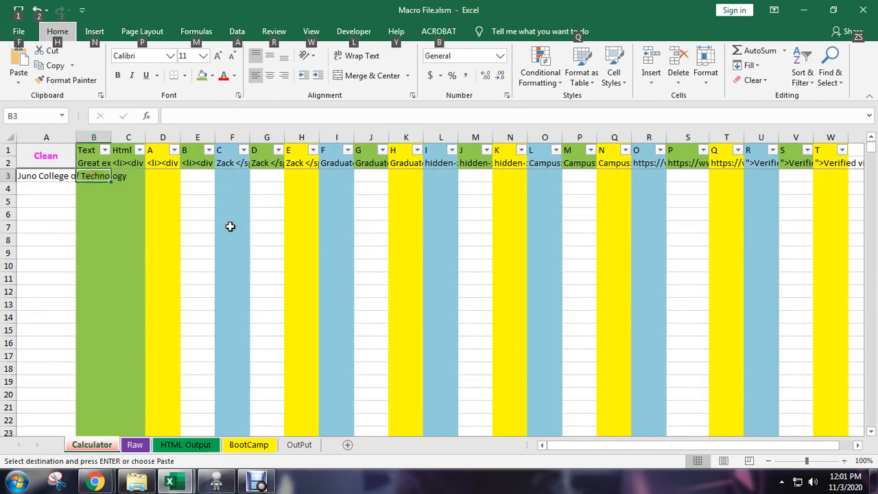
key("v")
key("v")
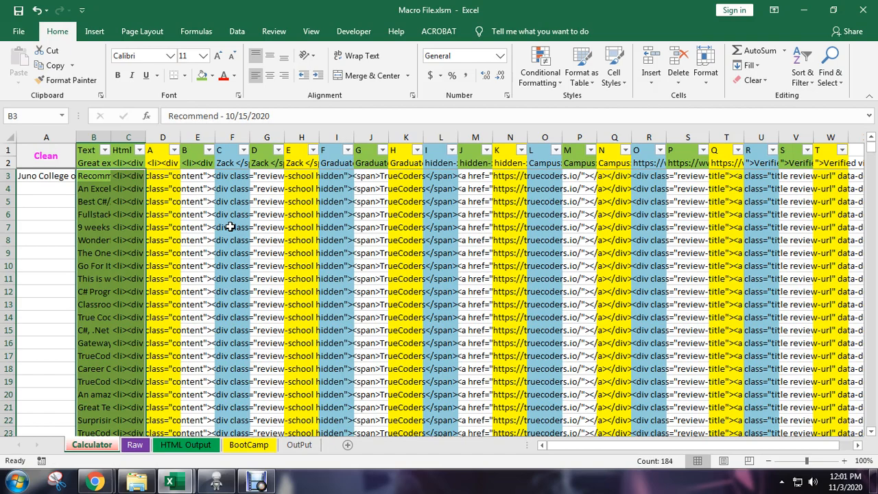
left_click(128, 203)
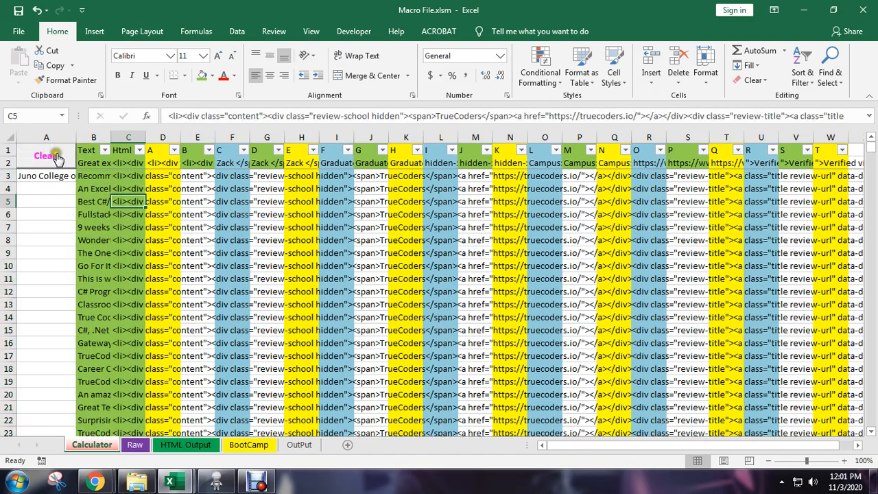
Run the Clean macro on the Calculator sheet to extract the review details from the pasted HTML.
scroll(196, 251, "up", 7)
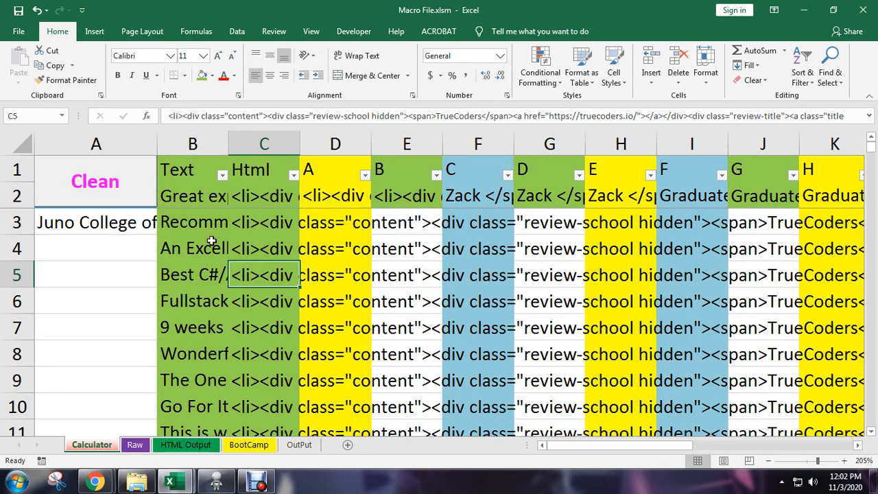
scroll(283, 241, "down", 6)
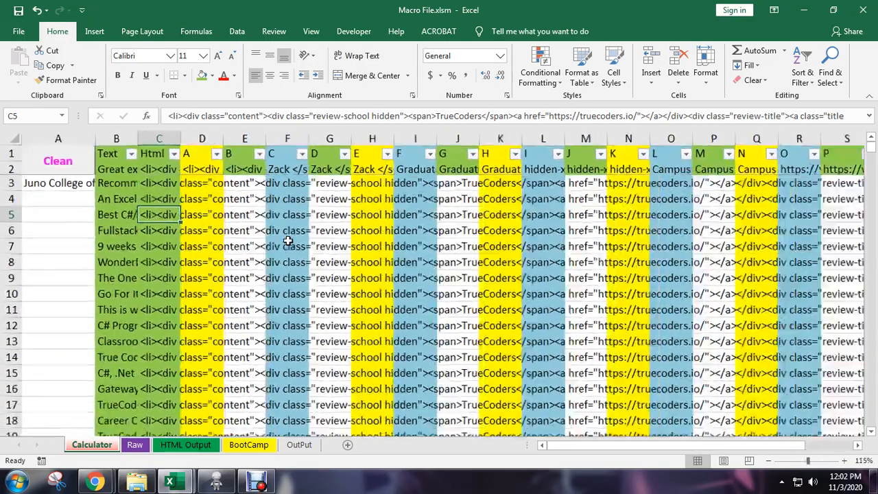
scroll(283, 241, "down", 1)
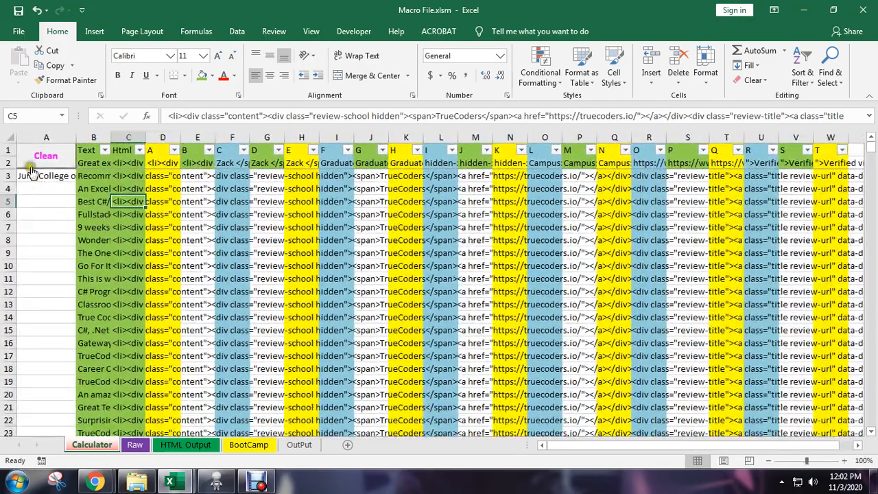
left_click(31, 168)
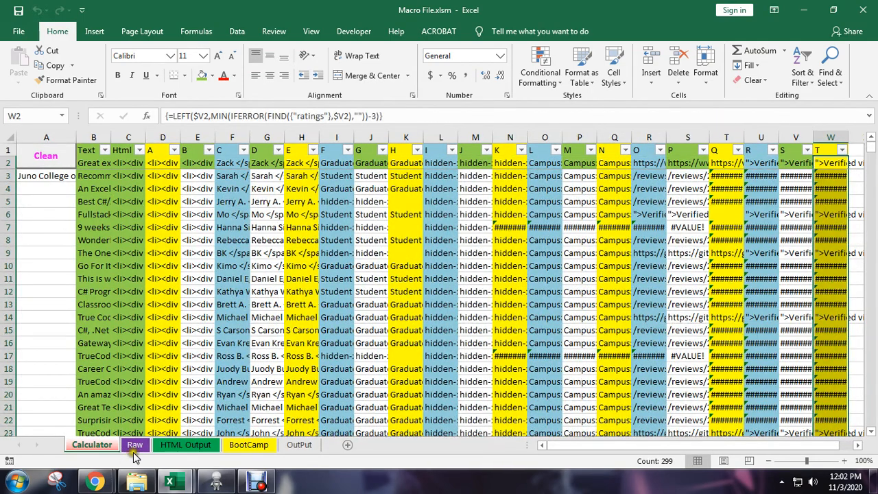
Look through the collected bootcamp rows on the Raw sheet and insert a new blank worksheet after it.
left_click(134, 444)
left_click(9, 137)
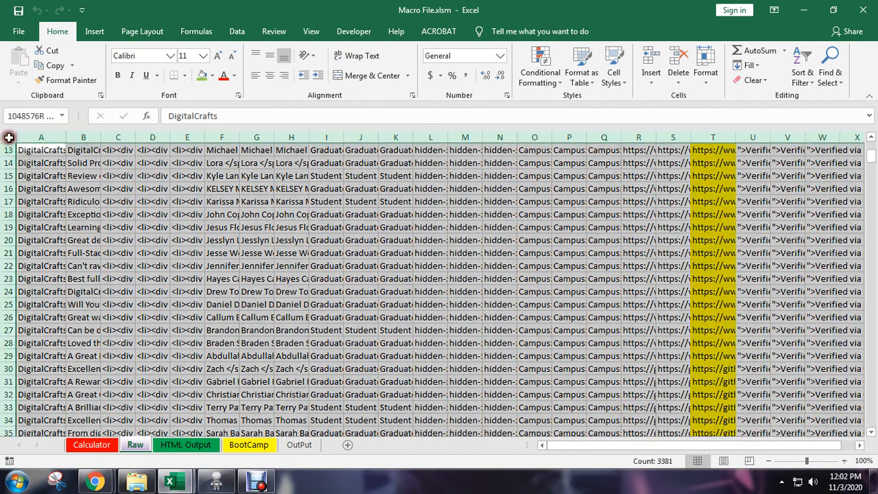
scroll(202, 401, "down", 20)
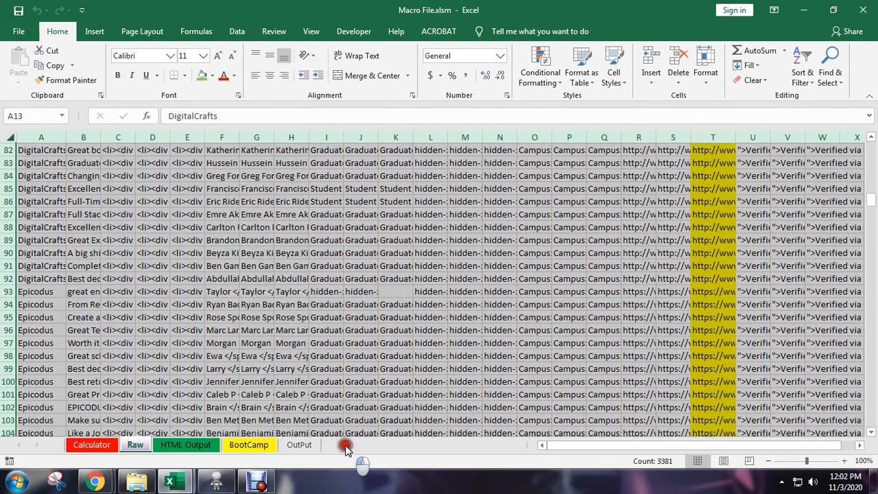
left_click(347, 444)
Copy the calculated TrueCoders results from cell B3 through column W and row 94 on the Calculator sheet.
left_click(92, 444)
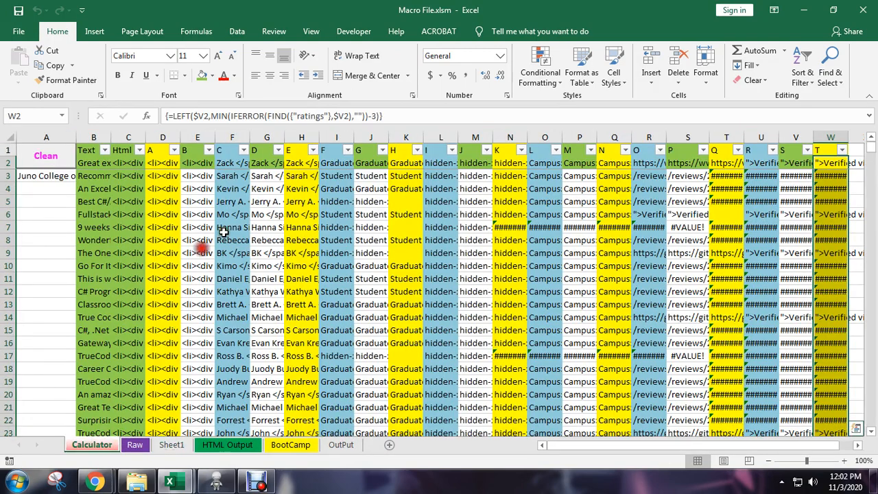
left_click(100, 175)
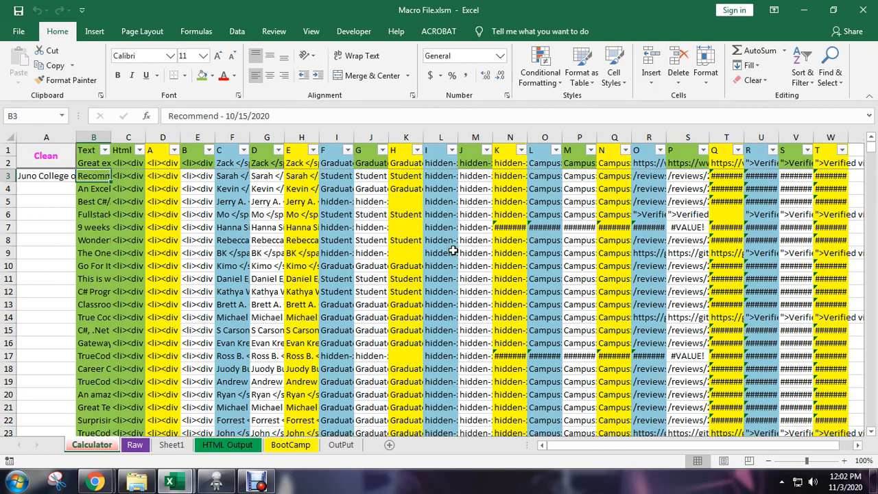
key("ctrl+shift+Down")
key("ctrl+shift+Right")
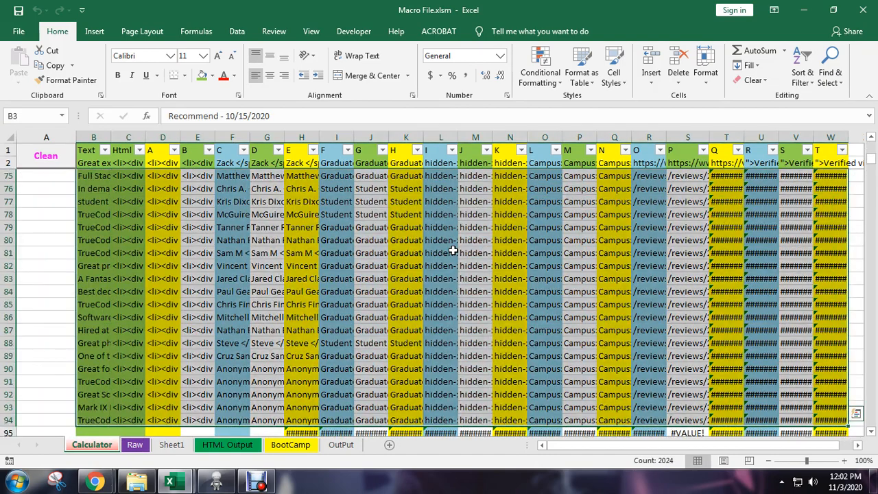
key("ctrl+c")
left_click(339, 444)
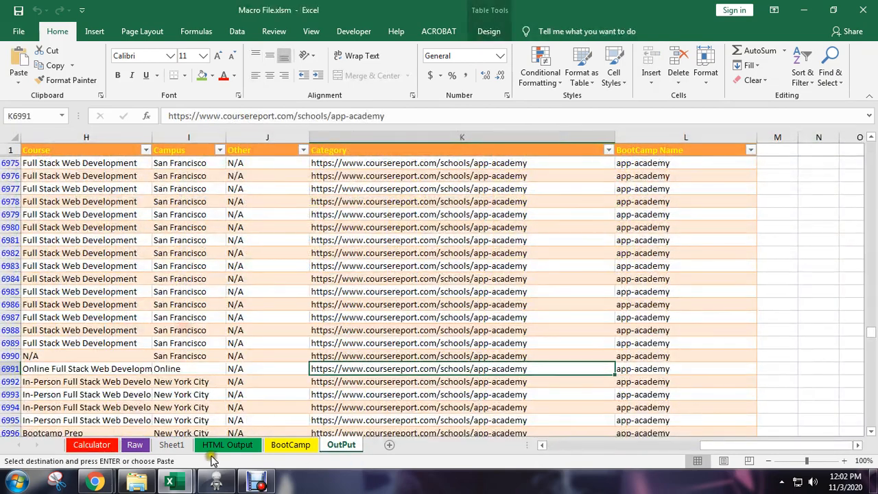
Paste the copied results as values into the new Sheet1, starting at cell A1.
left_click(171, 444)
key("alt")
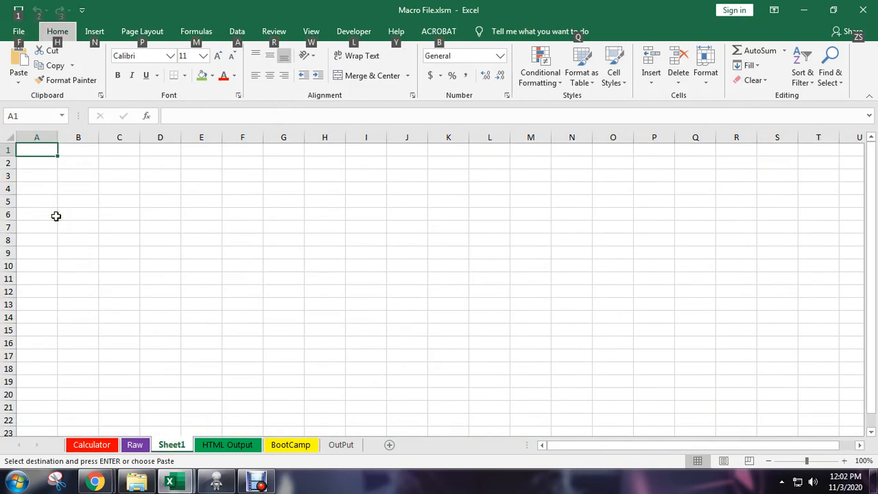
key("h")
key("v")
key("v")
left_click(233, 215)
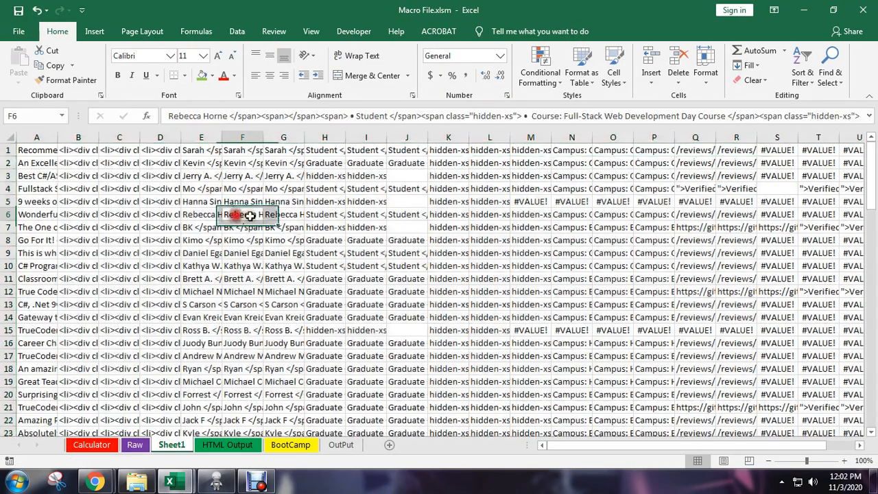
Examine the profile link and verification text in columns S to V of the LinkedIn and GitHub rows.
scroll(784, 377, "right", 5)
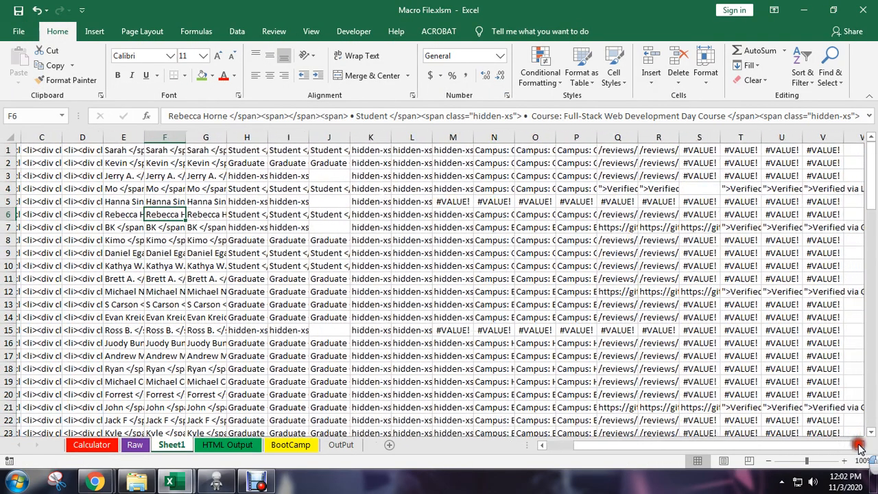
left_click(725, 264)
left_click(572, 137)
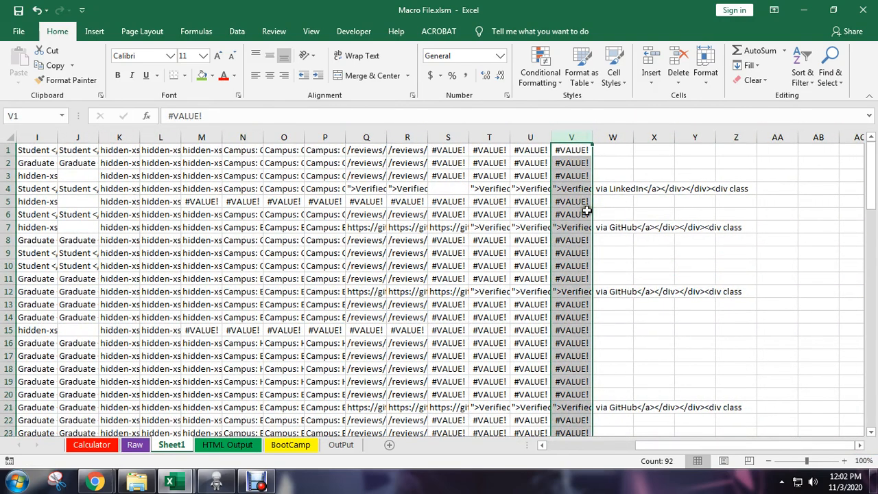
left_click(490, 191)
key("Left")
key("Left")
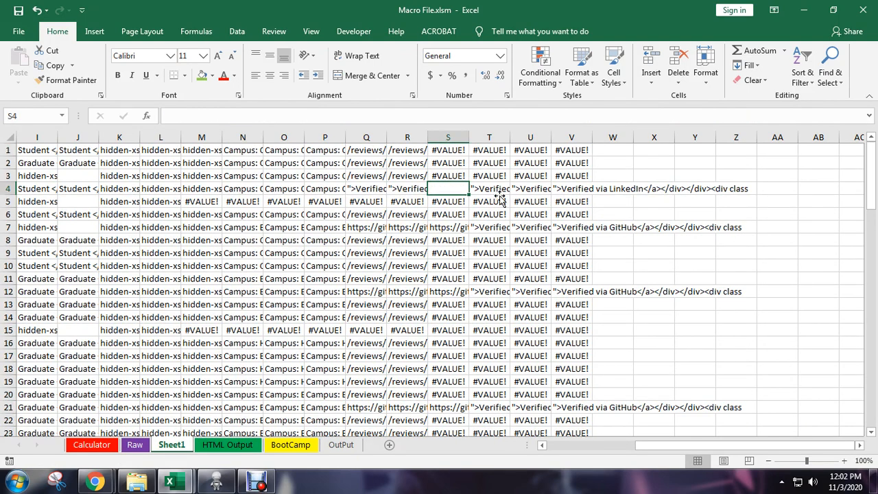
key("Right")
key("Right")
key("Right")
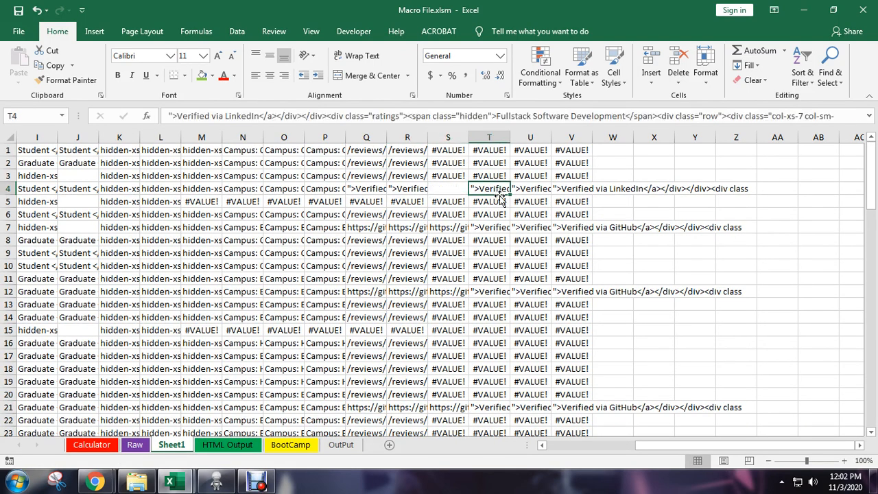
left_click(578, 228)
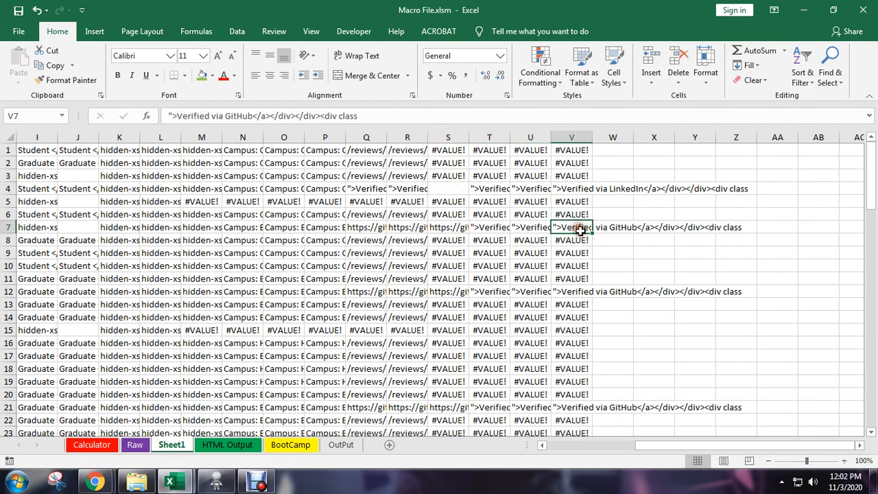
key("Left")
key("Left")
key("Left")
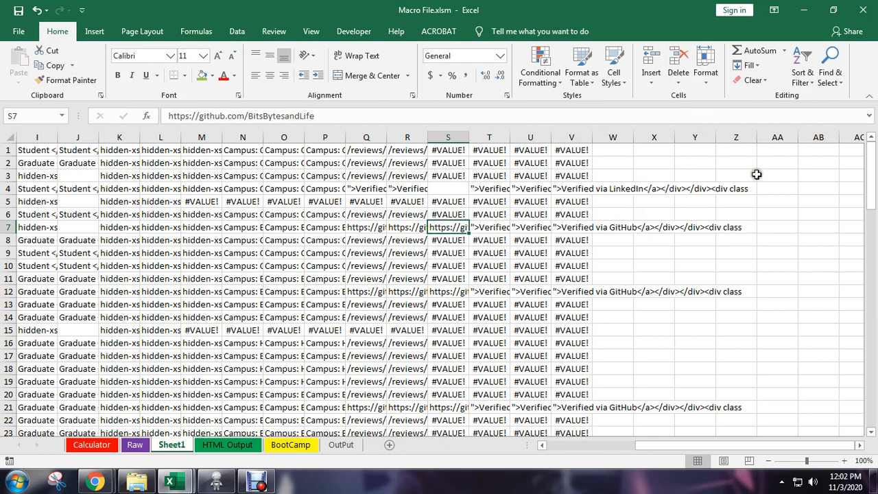
Sort the Sheet1 data by column S from Z to A.
left_click(447, 153)
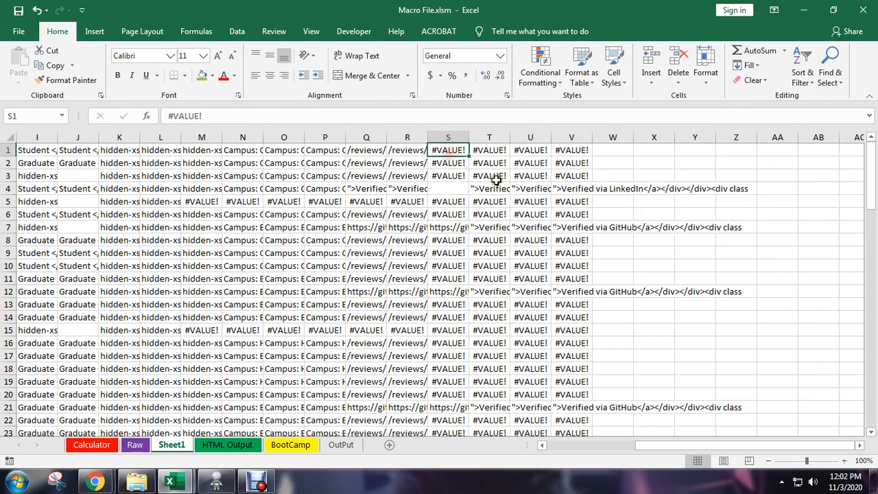
left_click(797, 79)
left_click(809, 110)
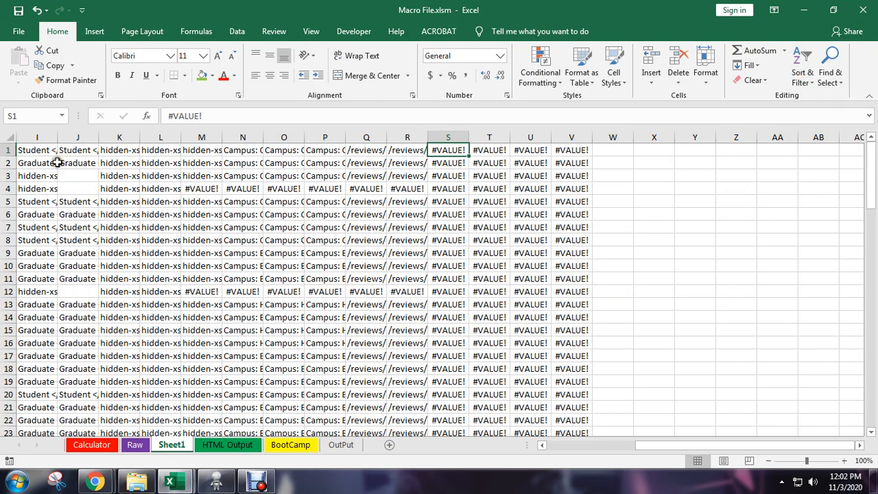
Delete all rows from row 1 down whose column S holds a #VALUE! error.
left_click_drag(5, 149, 10, 343)
key("ctrl+minus")
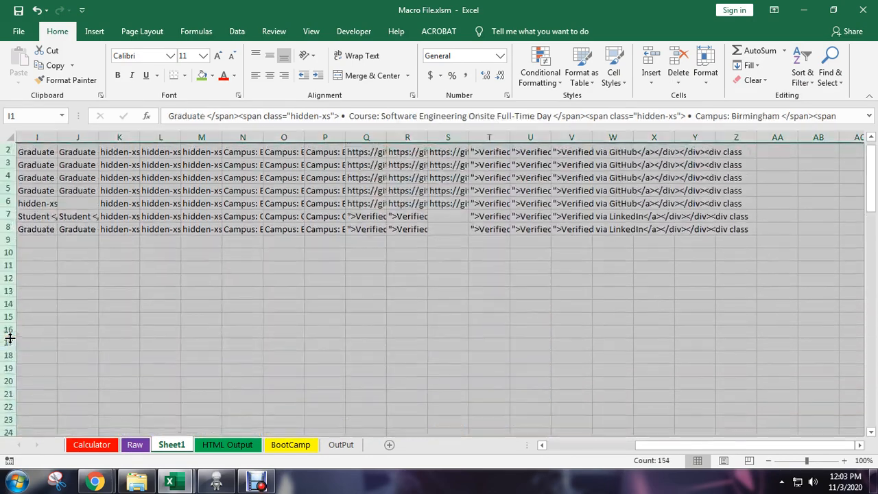
left_click(542, 305)
Clear the two LinkedIn-verified rows 6 and 7 beneath the GitHub rows, and select cell V1.
left_click_drag(447, 150, 444, 201)
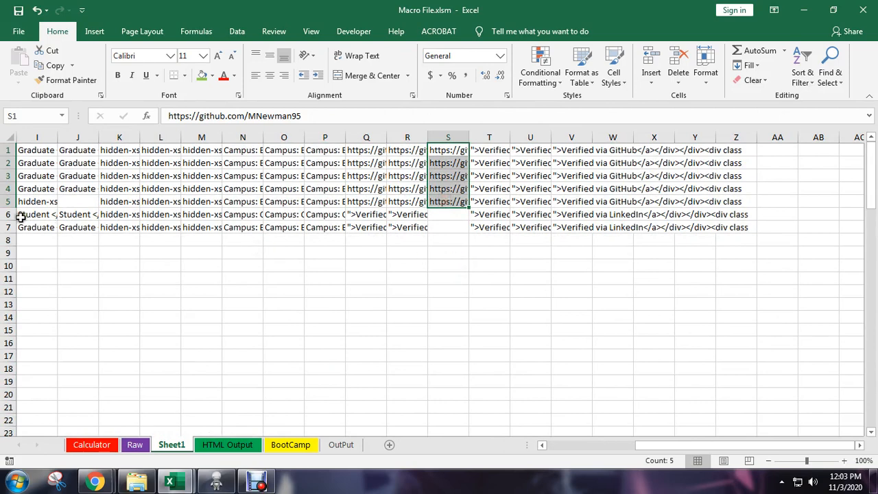
left_click_drag(6, 214, 4, 232)
key("Delete")
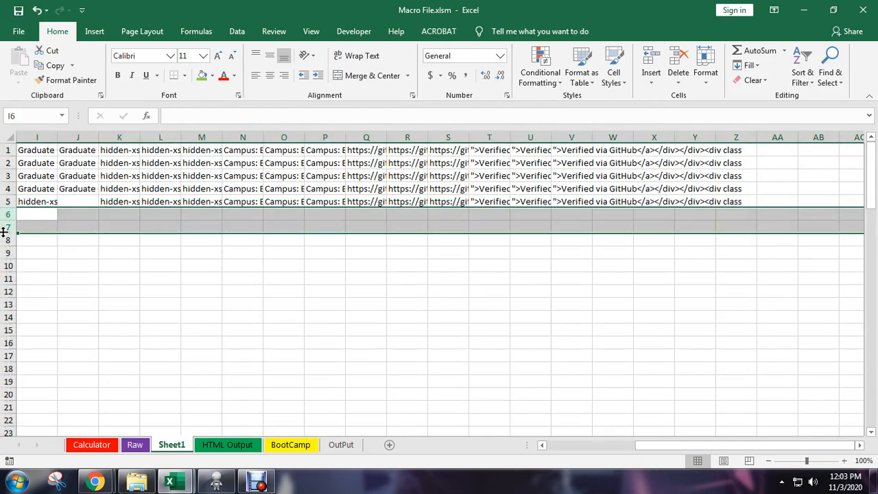
left_click(573, 279)
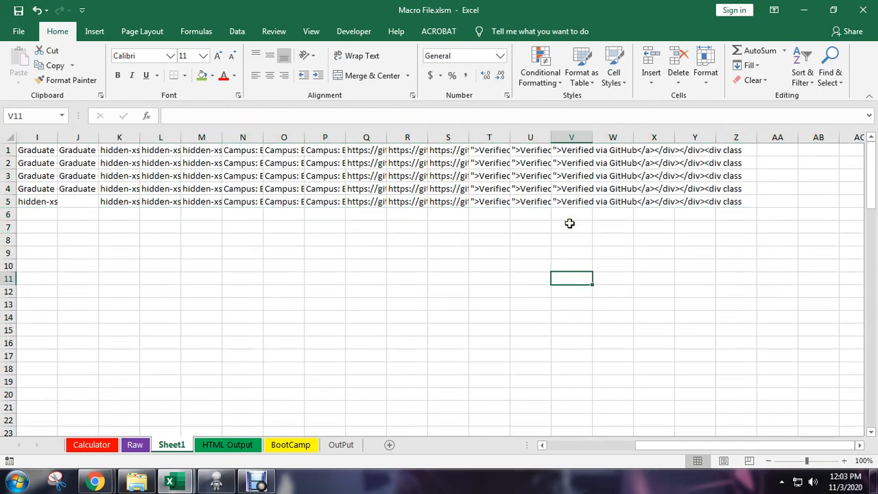
left_click(582, 150)
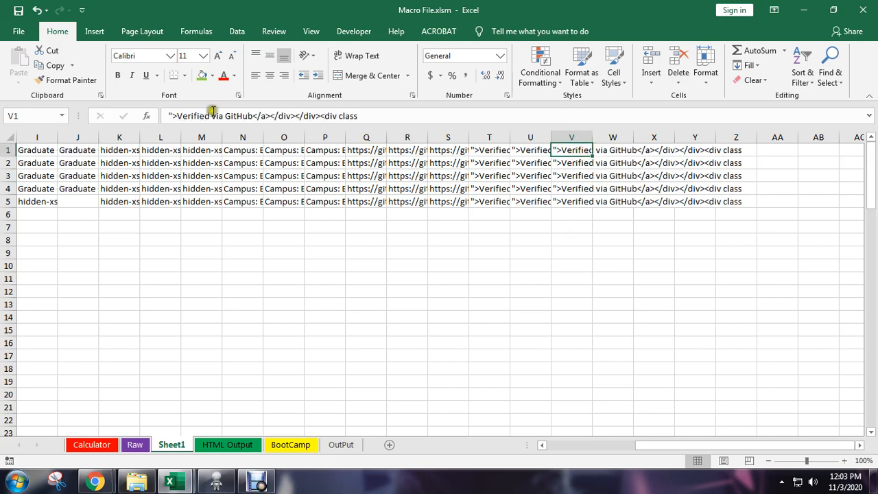
Split column U of Sheet1 with Text to Columns, adding > as a custom delimiter and replacing the existing data.
left_click(530, 137)
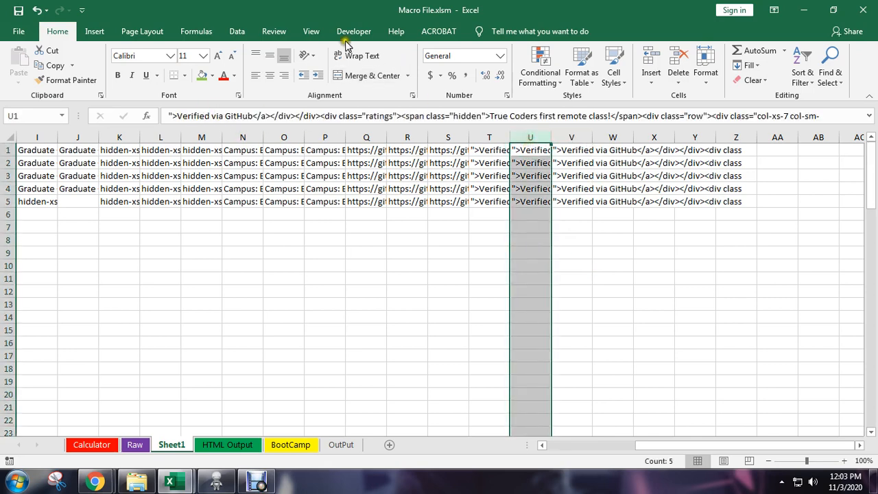
left_click(237, 31)
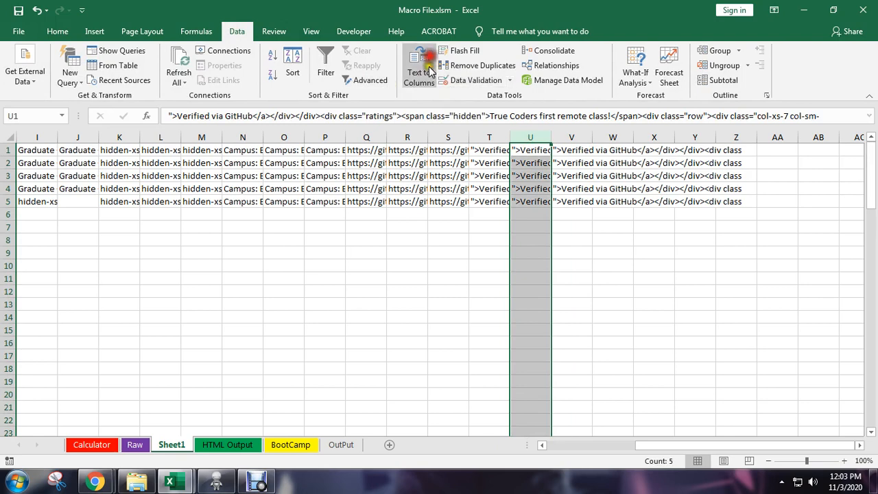
left_click(420, 71)
left_click(376, 348)
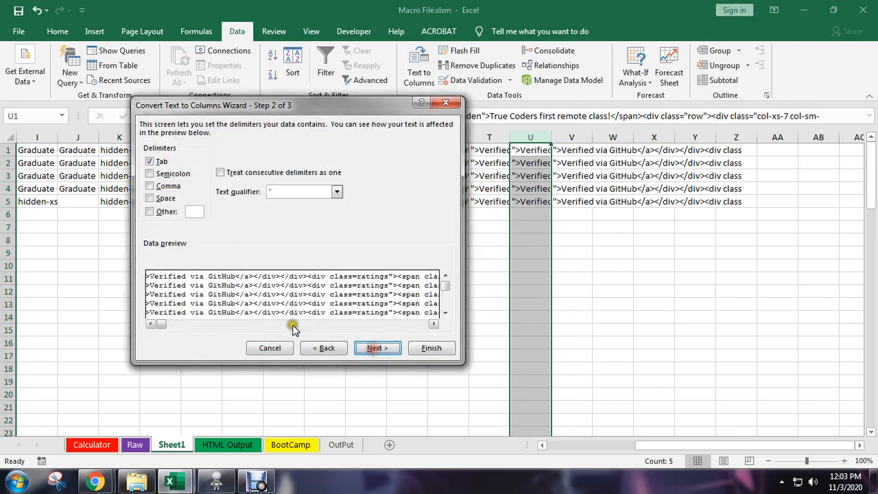
left_click(155, 213)
left_click_drag(349, 105, 273, 108)
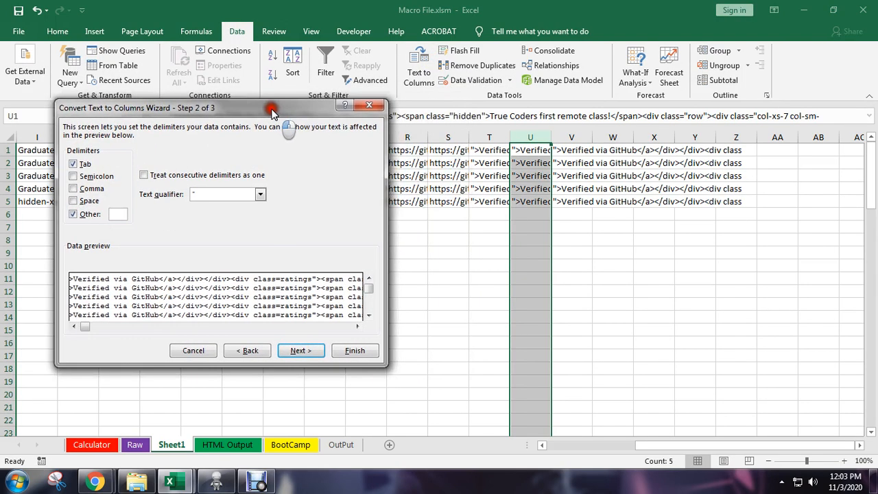
left_click(121, 215)
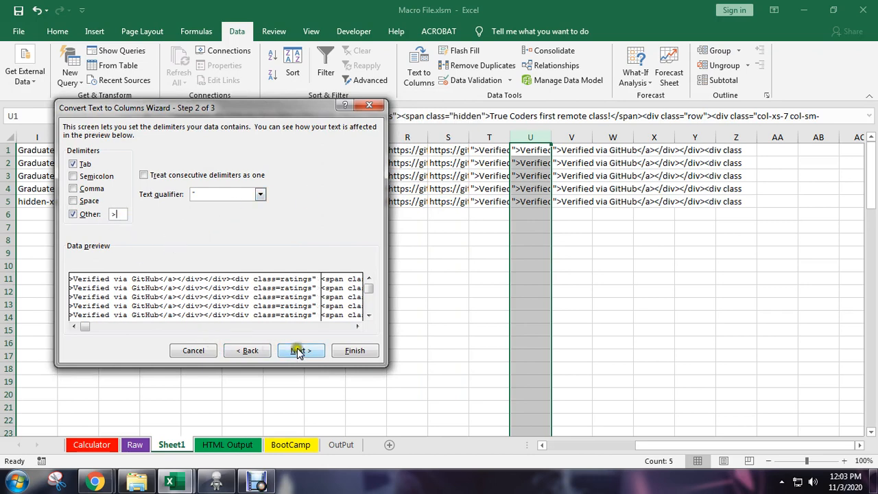
left_click(353, 350)
left_click(418, 275)
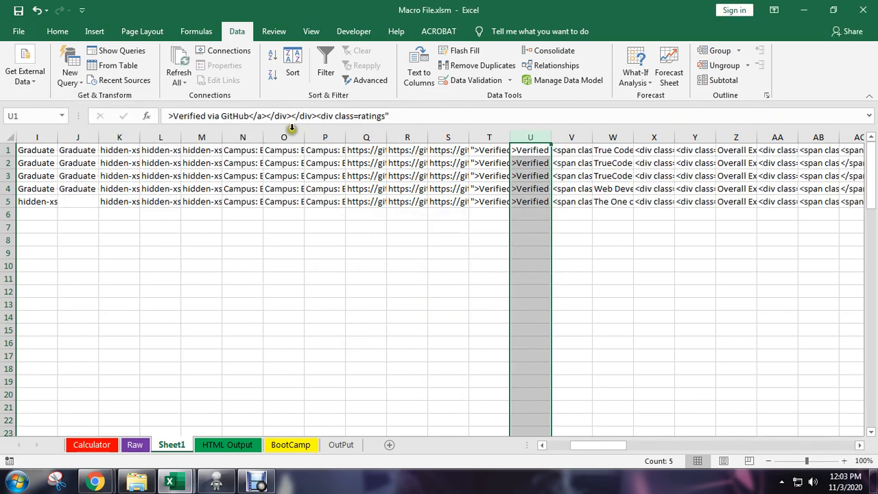
Split column U again at the > delimiter, replacing the existing data, and widen column U.
left_click(419, 69)
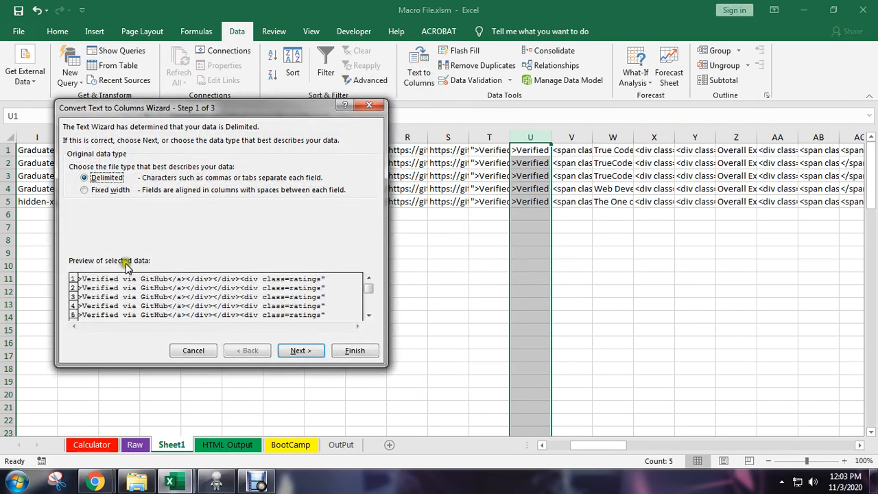
left_click(300, 347)
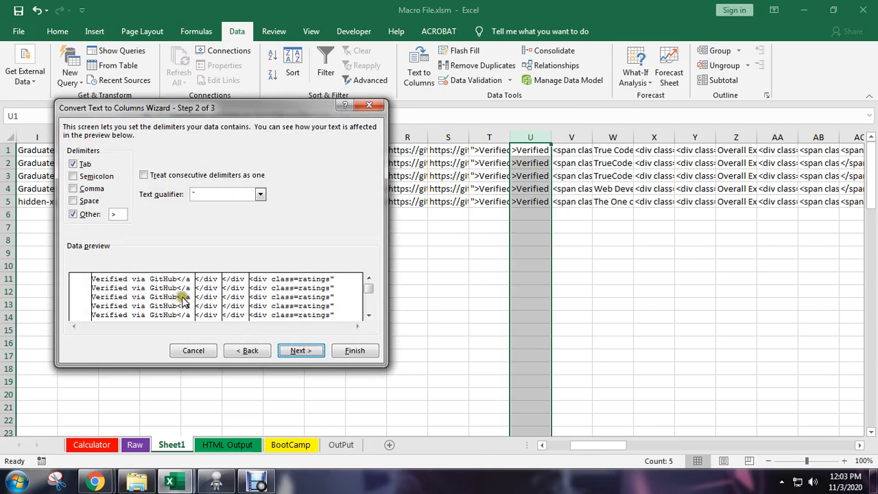
left_click(354, 350)
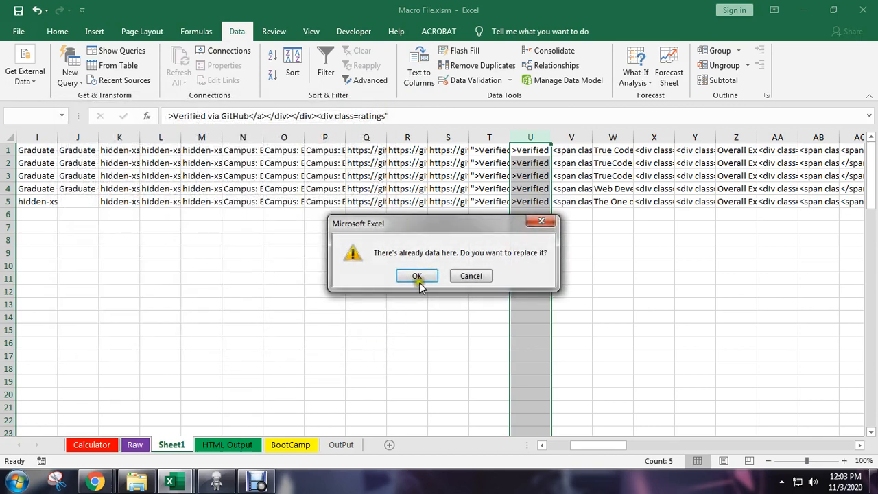
left_click(416, 275)
left_click_drag(550, 137, 581, 137)
left_click(599, 147)
left_click(598, 184)
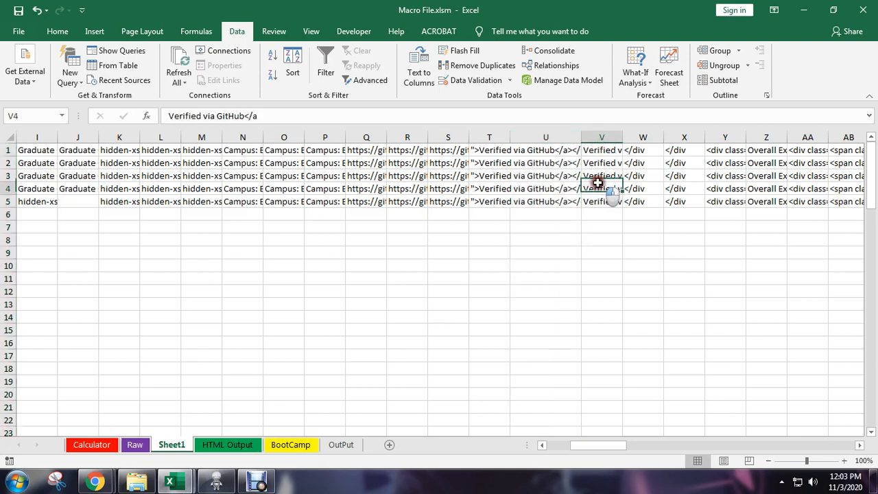
Delete the blank column U in front of the extracted verification text.
left_click(556, 151)
left_click(488, 151)
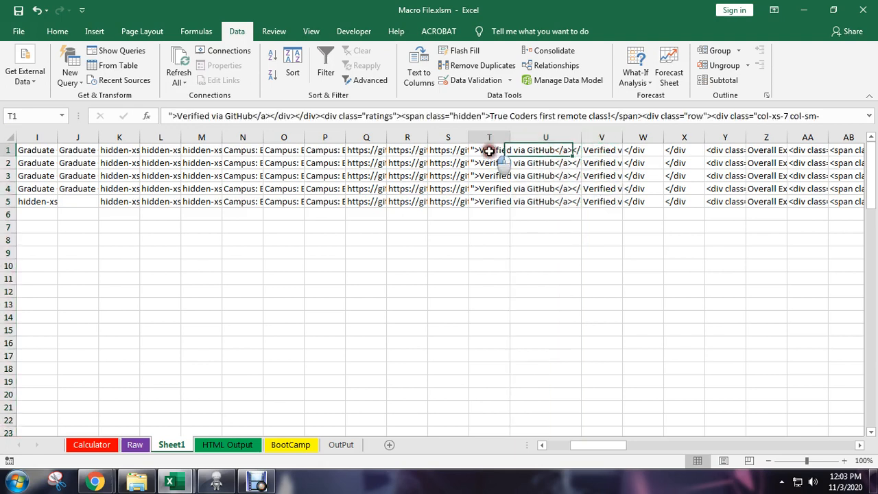
key("Right")
key("Right")
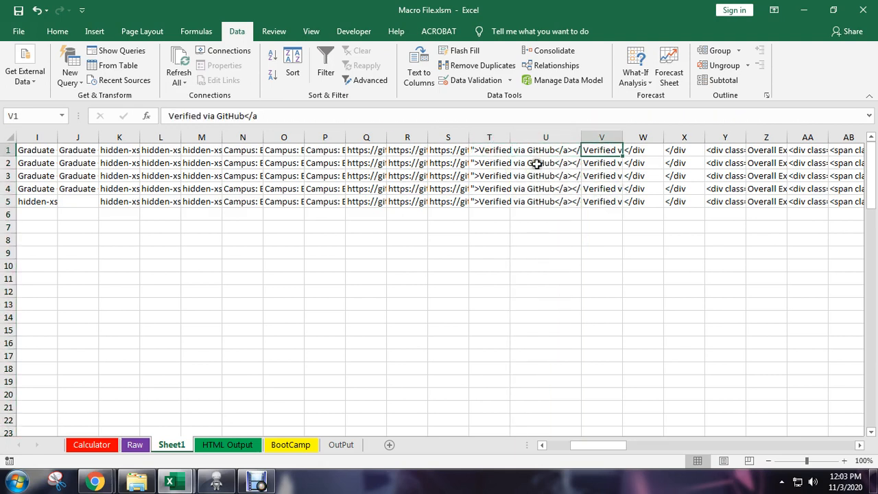
left_click(540, 134)
left_click(541, 151)
left_click(544, 134)
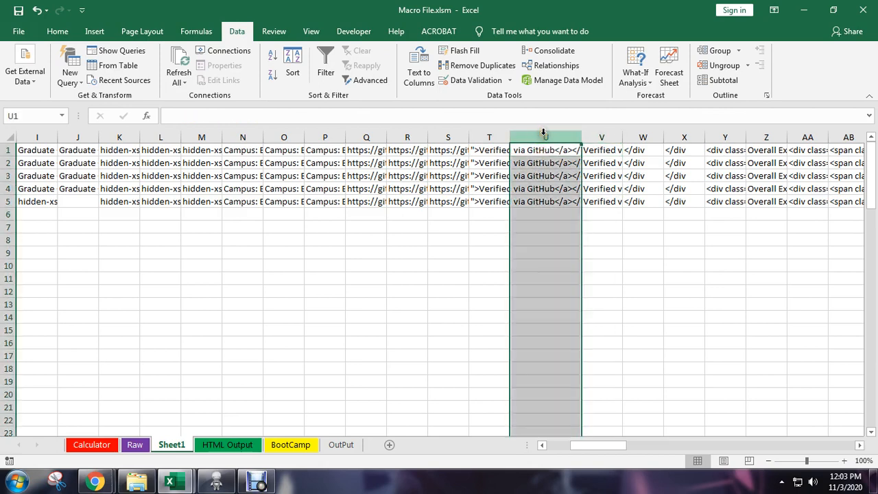
key("ctrl+minus")
Delete columns V to Z repeatedly to strip out leftover HTML tag columns beside the verification text.
left_click_drag(568, 137, 732, 137)
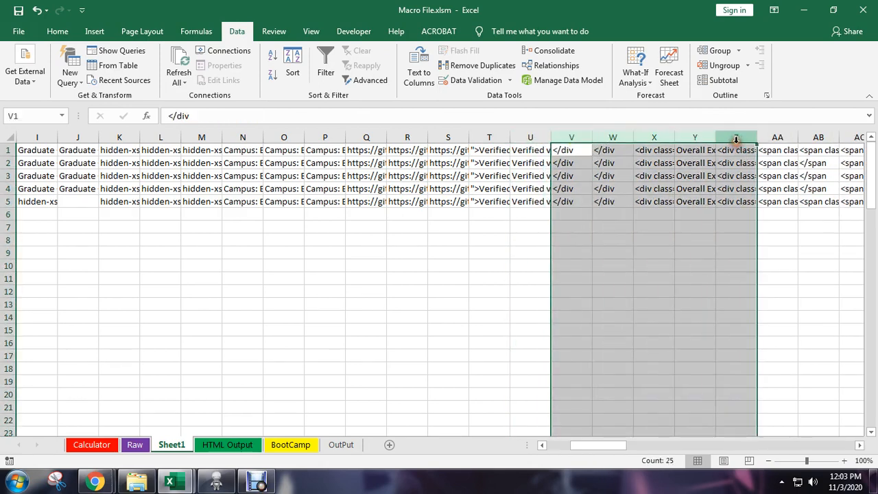
key("ctrl+minus")
key("ctrl+minus")
key("ctrl+minus")
key("ctrl+minus")
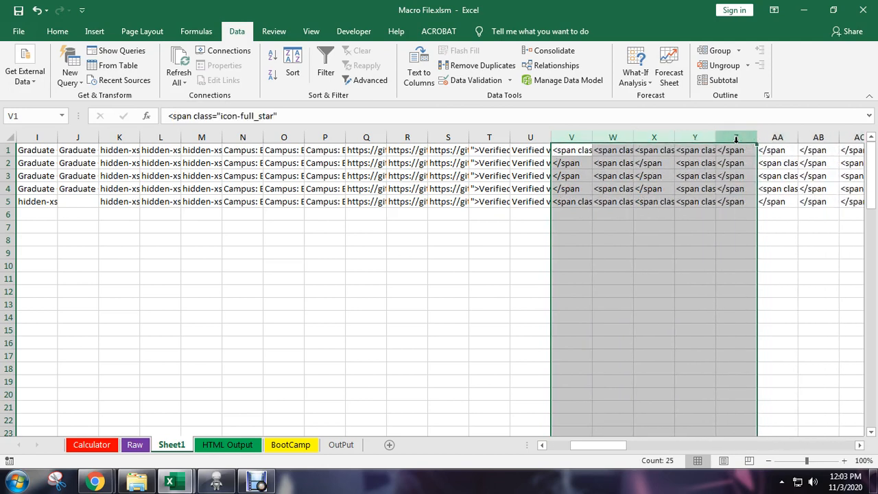
Split column U with Text to Columns using < as the custom delimiter, replacing the existing data.
left_click(527, 151)
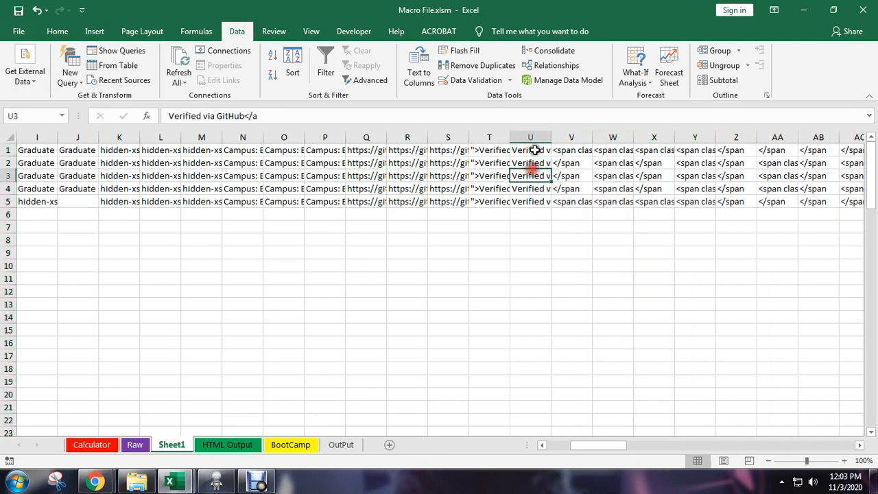
left_click(533, 136)
left_click(418, 72)
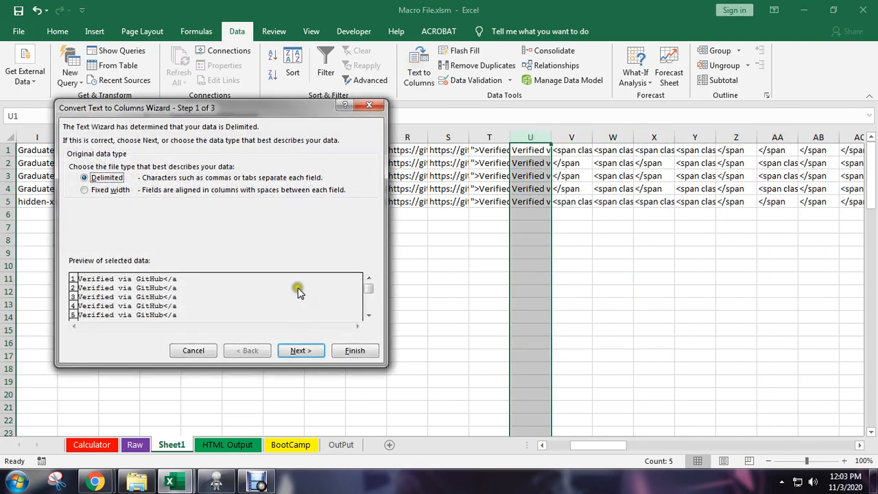
left_click(308, 351)
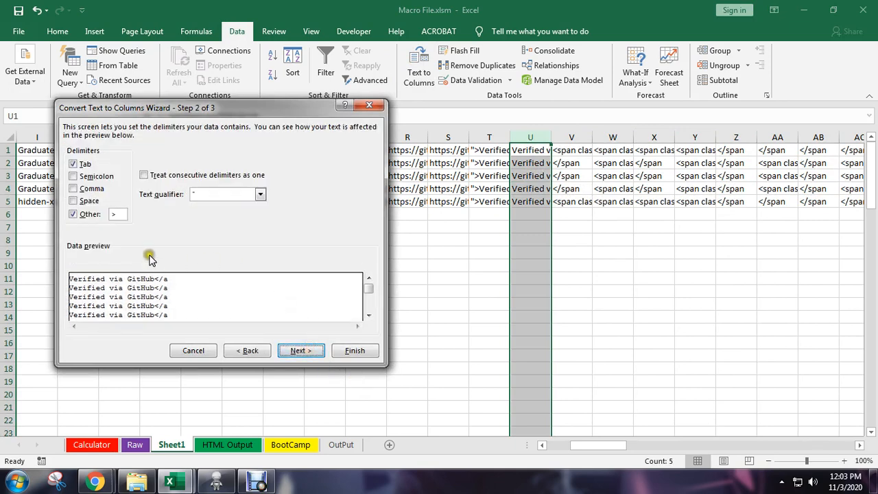
left_click(116, 214)
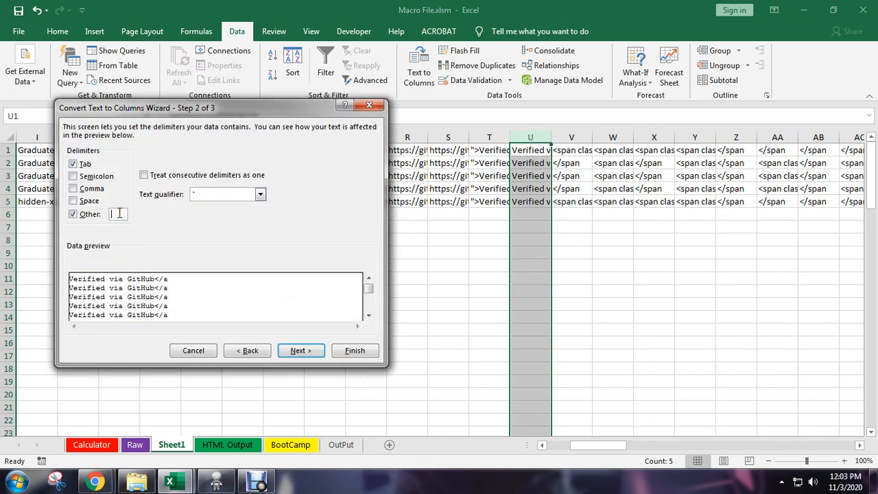
type("<")
left_click(346, 350)
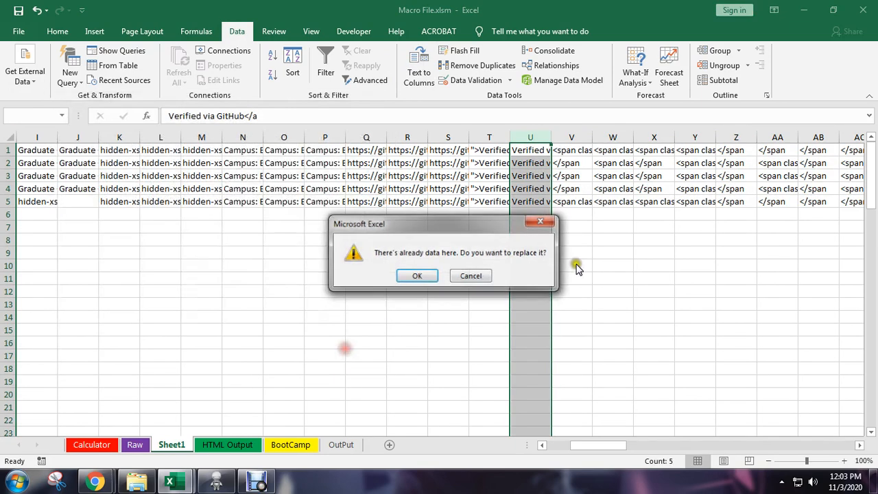
left_click(420, 274)
left_click(645, 240)
left_click(559, 155)
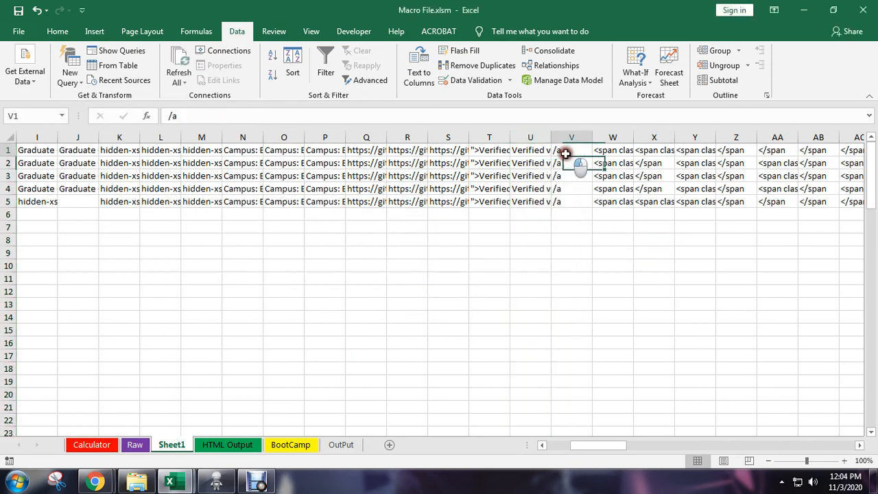
Widen column U and delete all remaining HTML tag columns from V onwards.
left_click_drag(552, 137, 809, 136)
key("ctrl+minus")
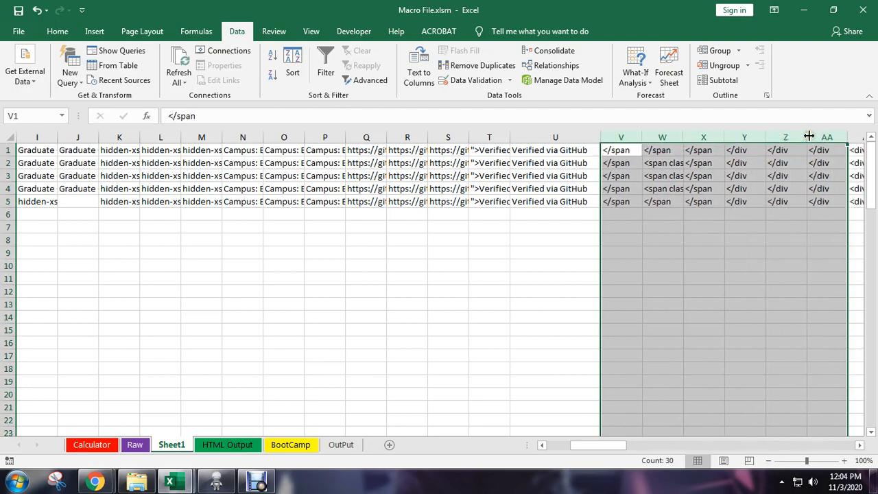
key("ctrl+minus")
left_click_drag(545, 151, 555, 202)
Switch to 69.xlsx and examine the raw review HTML in cell B72.
left_click(96, 445)
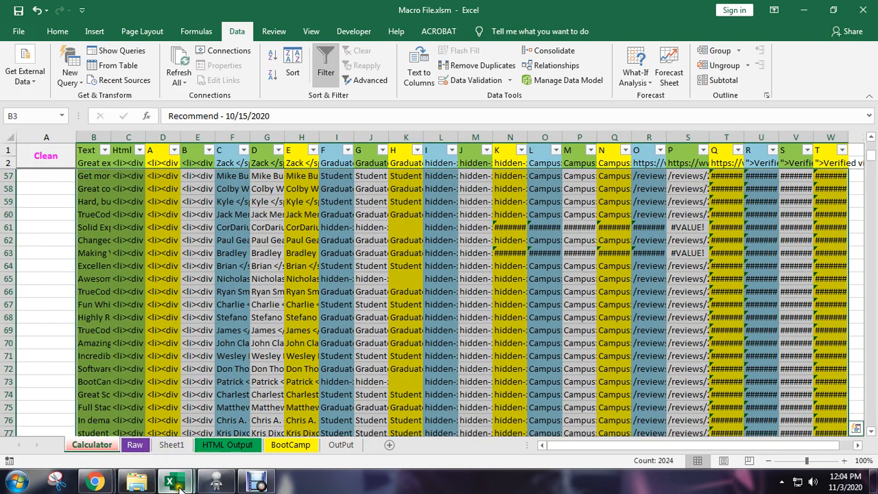
mouse_move(170, 482)
left_click(258, 364)
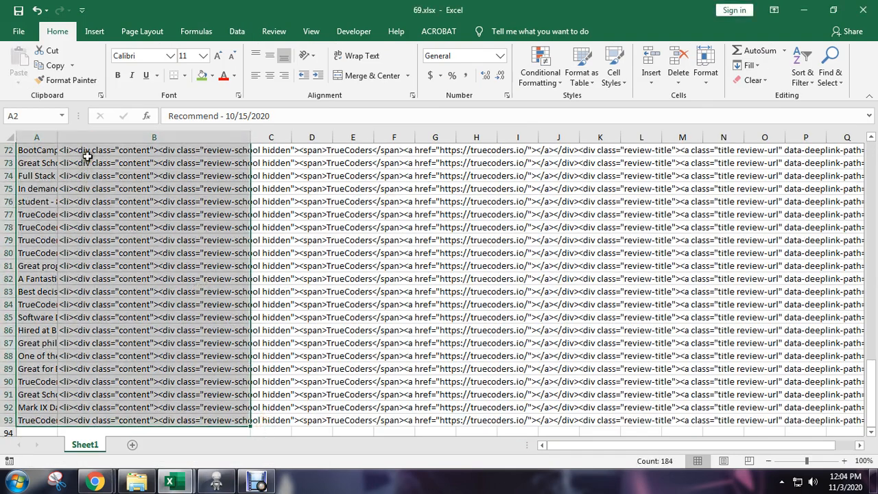
double_click(86, 150)
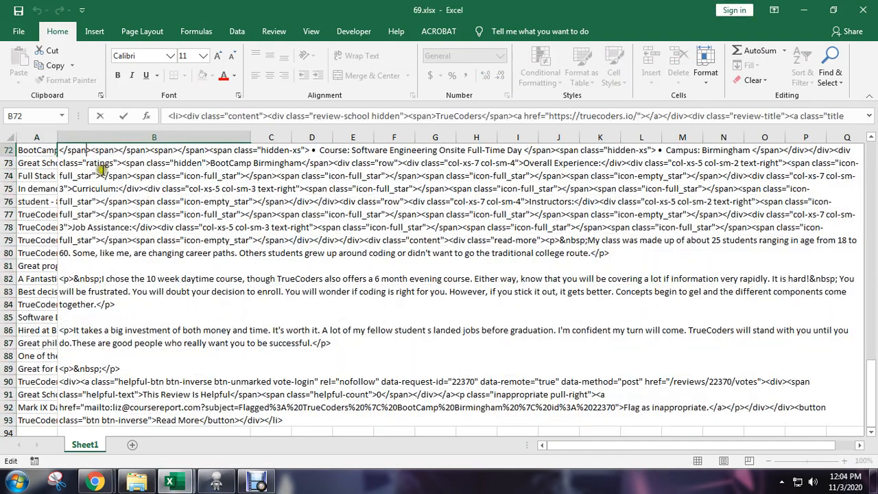
left_click_drag(61, 148, 316, 426)
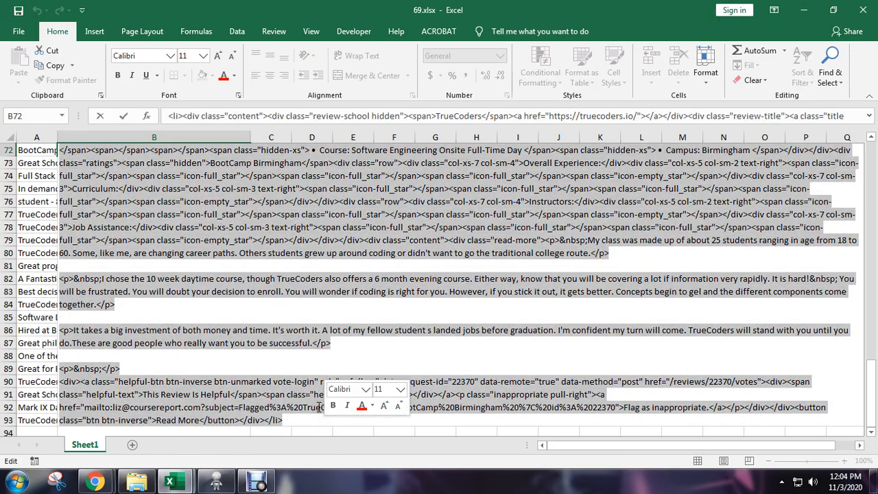
key("Escape")
In Sheet1 of Macro File.xlsm, delete column T with the unsplit verification HTML and widen column S to fit the GitHub links.
mouse_move(170, 482)
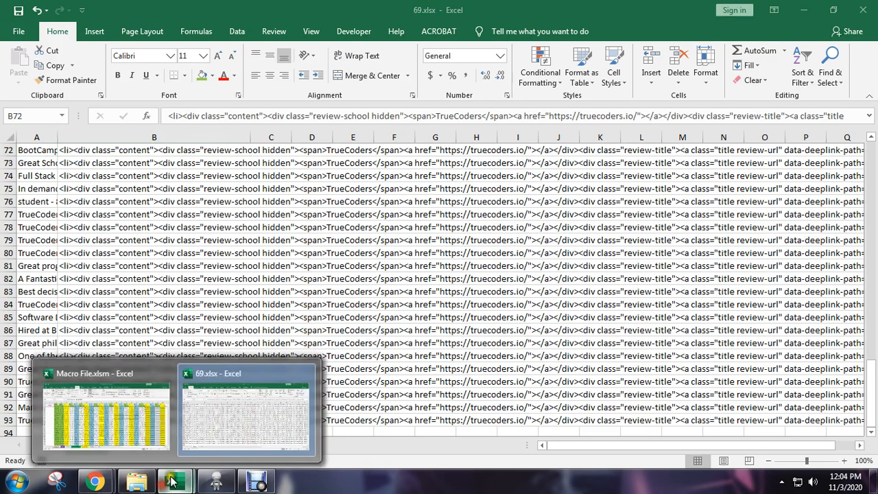
left_click(99, 411)
left_click(171, 444)
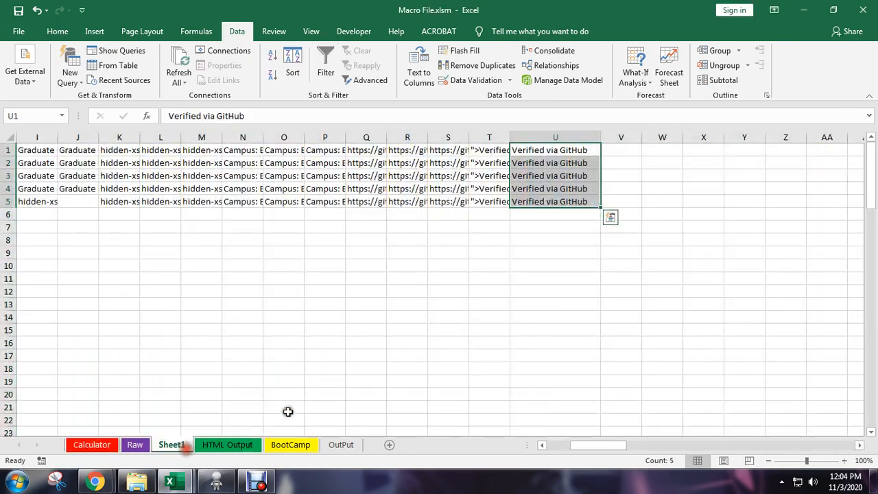
left_click_drag(505, 138, 613, 138)
left_click(551, 138)
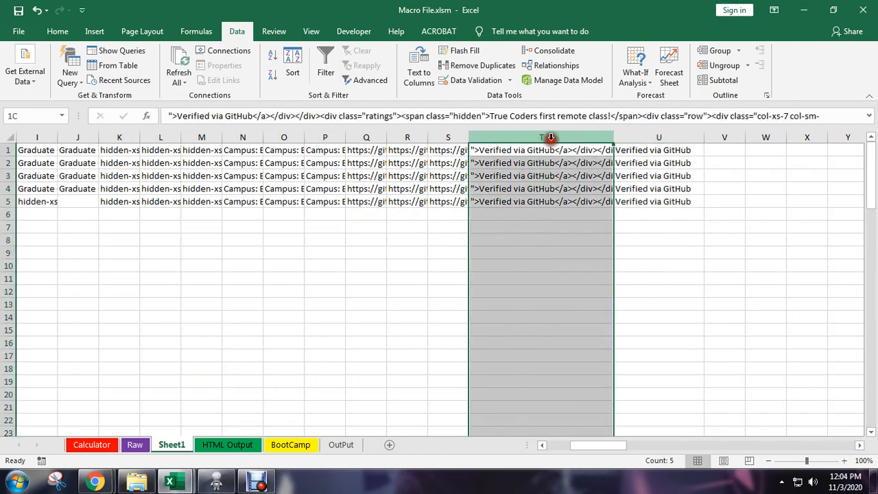
key("ctrl+minus")
left_click(605, 265)
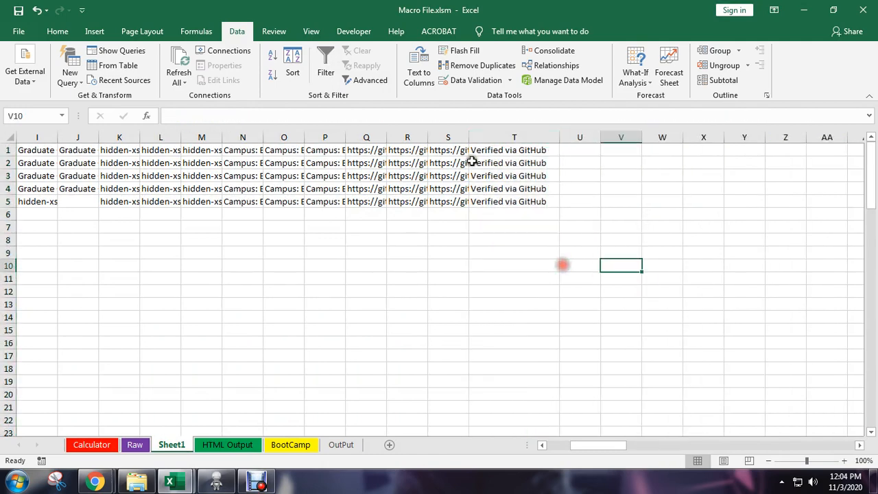
left_click_drag(467, 133, 602, 205)
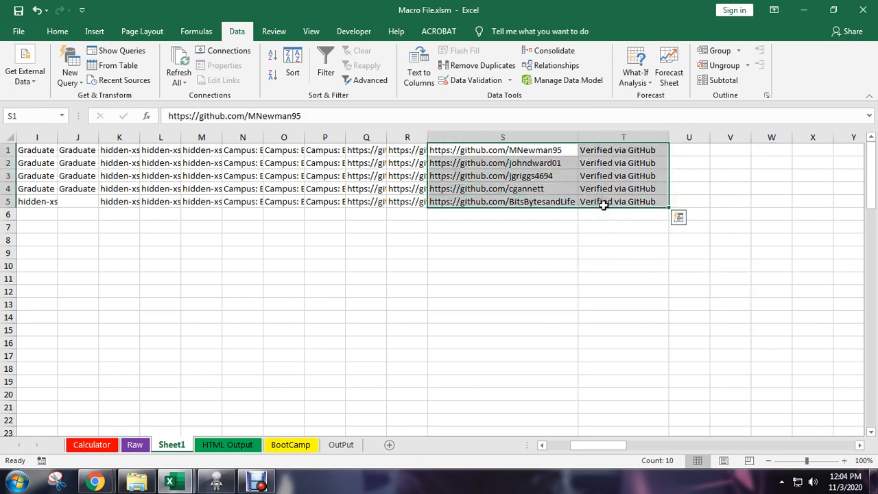
Examine the columns of the HTML Output table from BootCamp Name through Data as the target format.
left_click(143, 448)
left_click(227, 445)
left_click(148, 214)
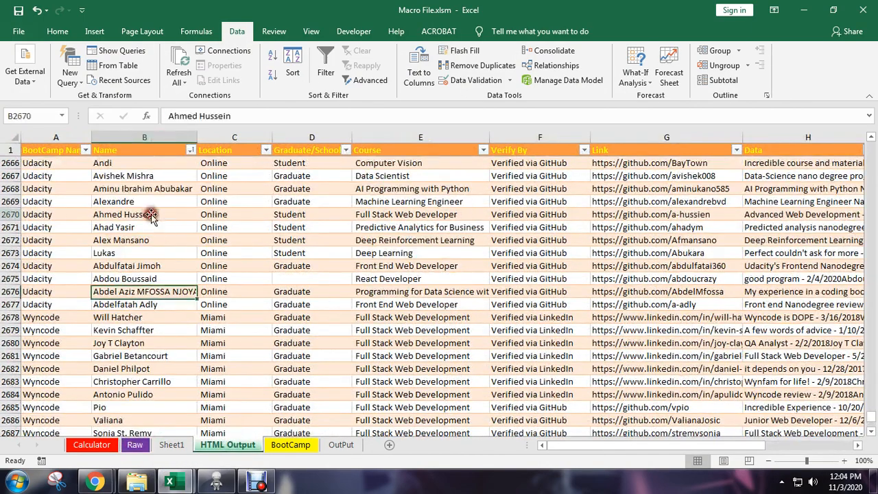
scroll(252, 235, "up", 1)
scroll(251, 236, "up", 6)
left_click(58, 137)
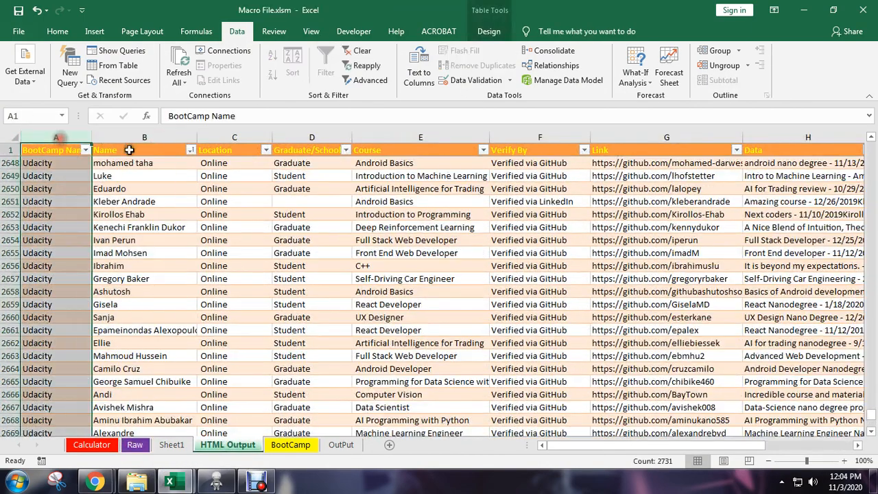
left_click(153, 137)
left_click(245, 137)
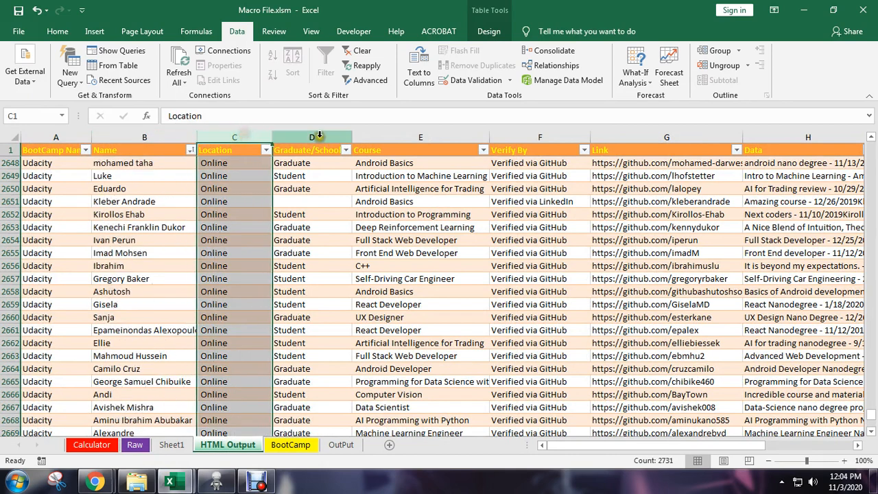
left_click(320, 138)
left_click(423, 143)
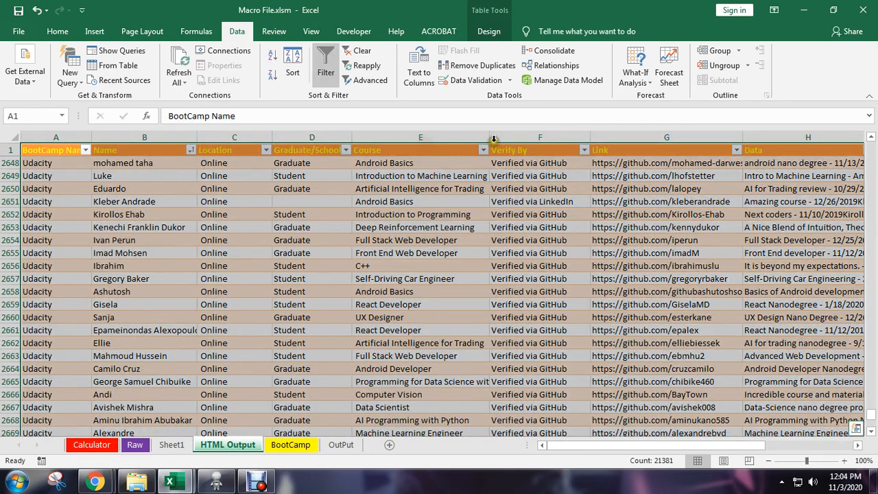
left_click(523, 139)
left_click(652, 138)
left_click(765, 137)
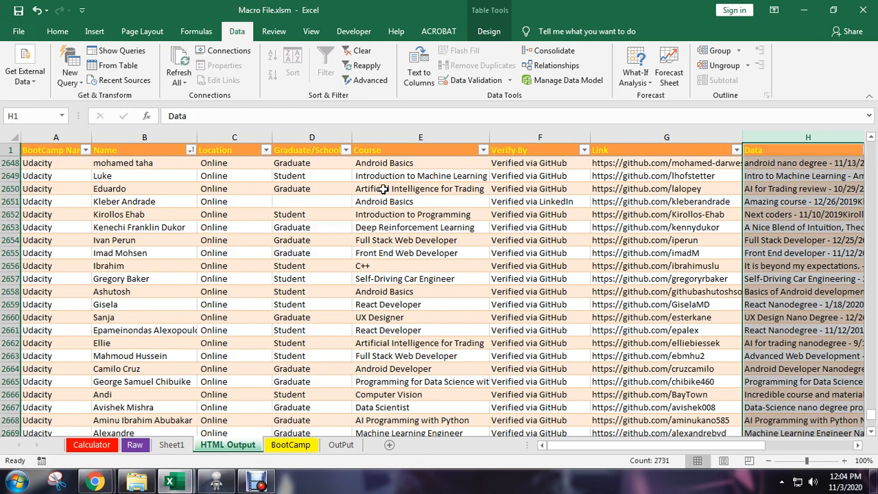
left_click(293, 240)
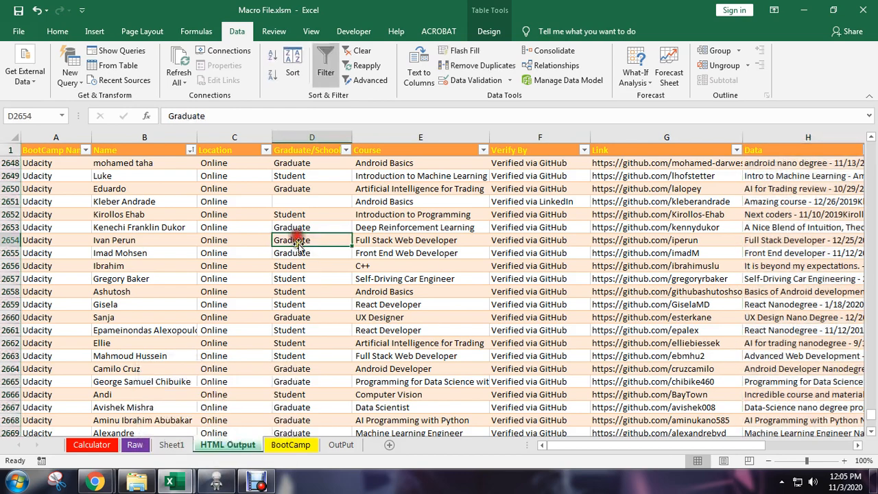
Examine the Calculator sheet's Text and Html input columns and its coloured helper columns A to T.
left_click(216, 481)
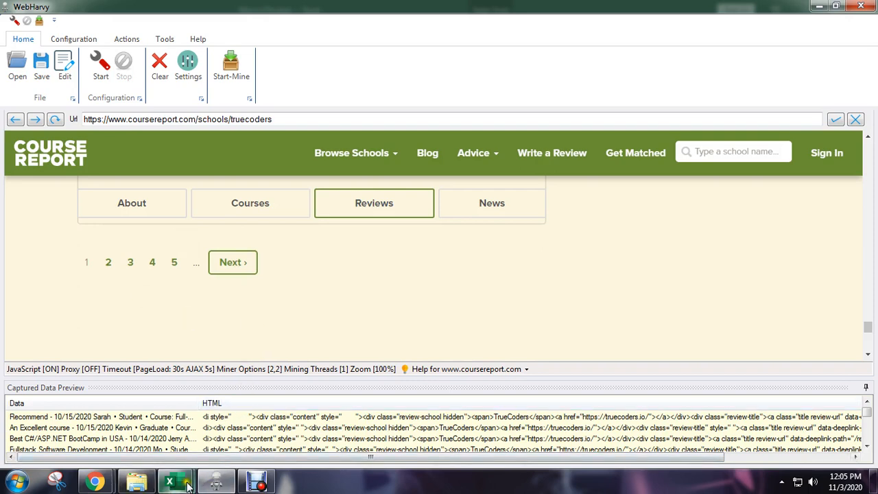
left_click(141, 416)
left_click(92, 445)
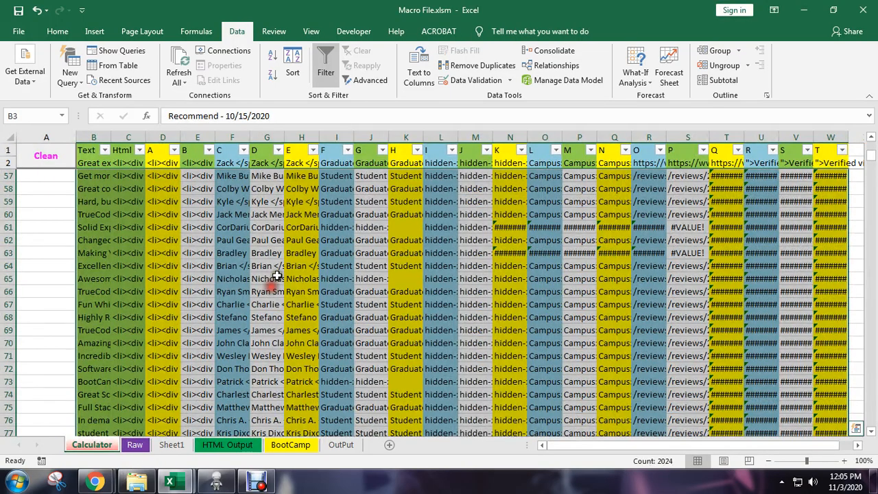
left_click(92, 176)
left_click(124, 177)
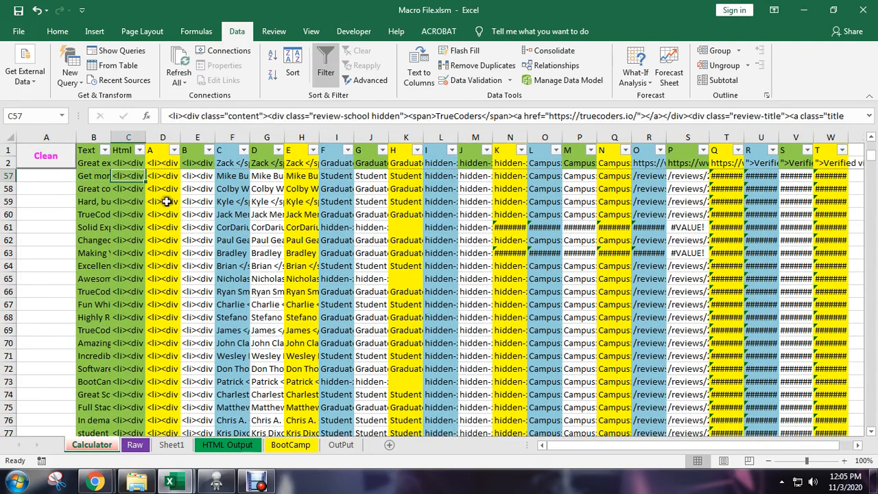
scroll(172, 196, "up", 13)
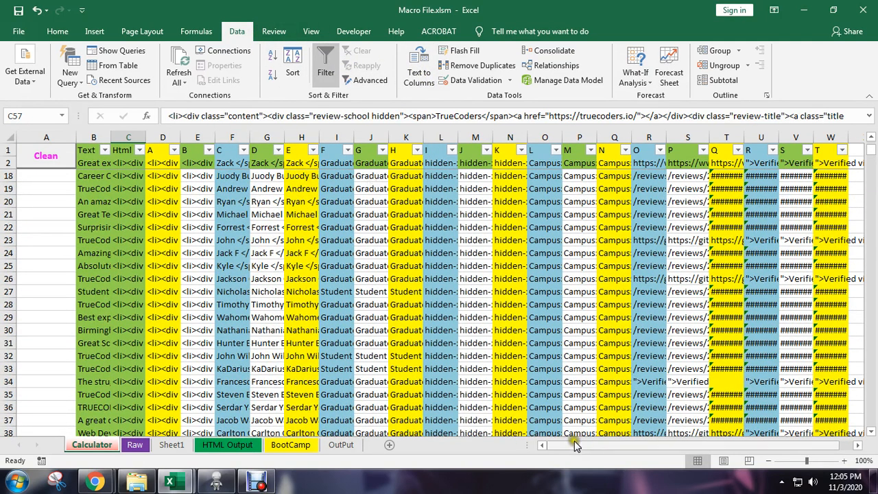
mouse_move(576, 445)
left_mouse_down()
mouse_move(652, 445)
mouse_move(580, 459)
left_mouse_up()
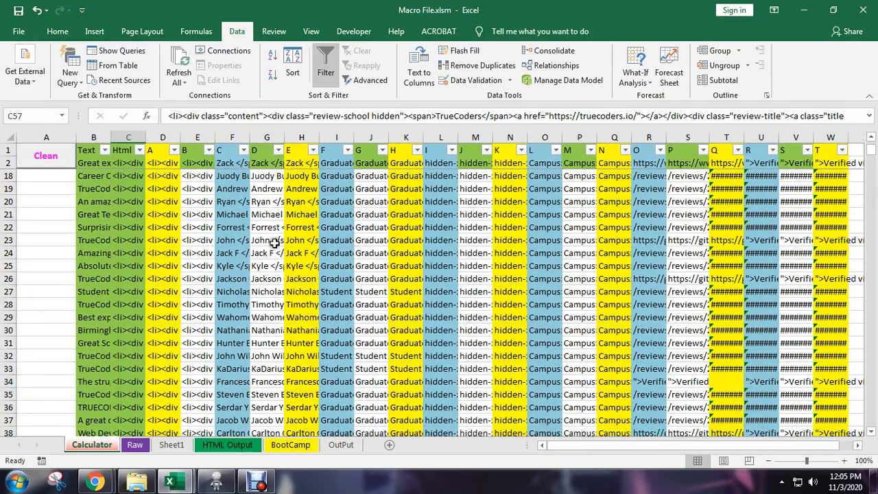
scroll(267, 242, "up", 4)
scroll(227, 236, "up", 5)
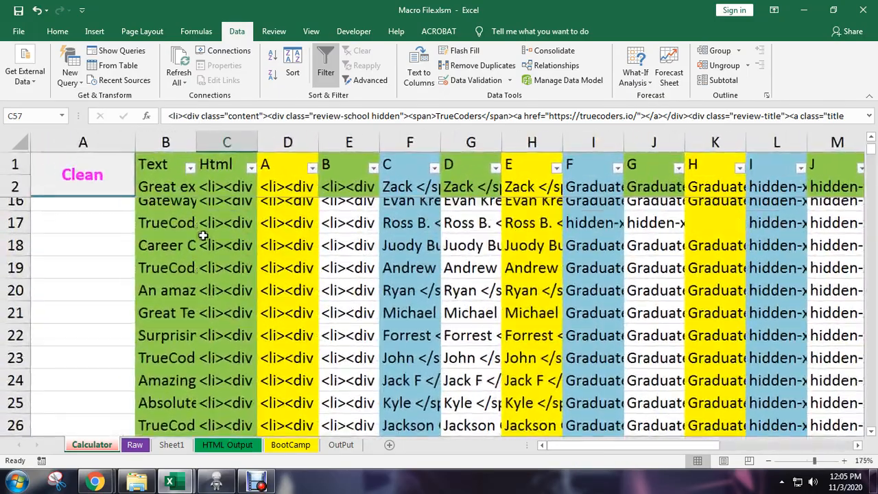
scroll(180, 227, "up", 1)
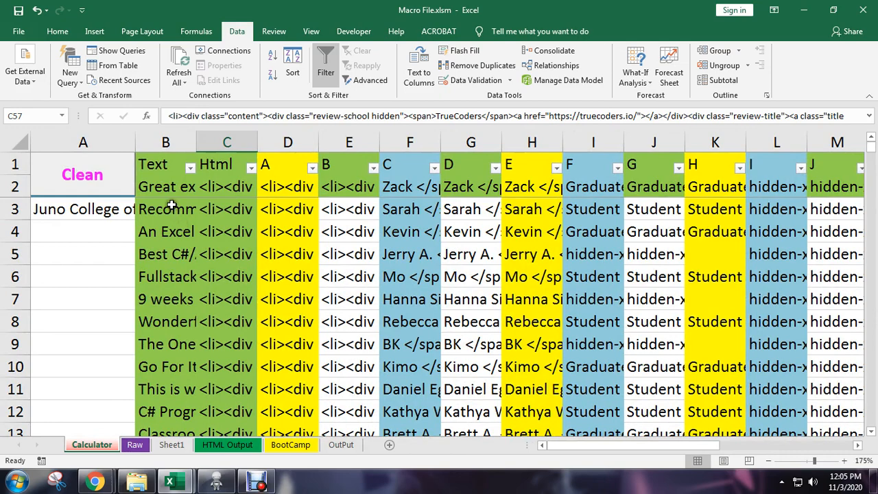
Examine the row 3 Text and Html cells and the LEFT/FIND formula in D3 that locates "reviewer-name".
left_click(170, 207)
left_click(240, 209)
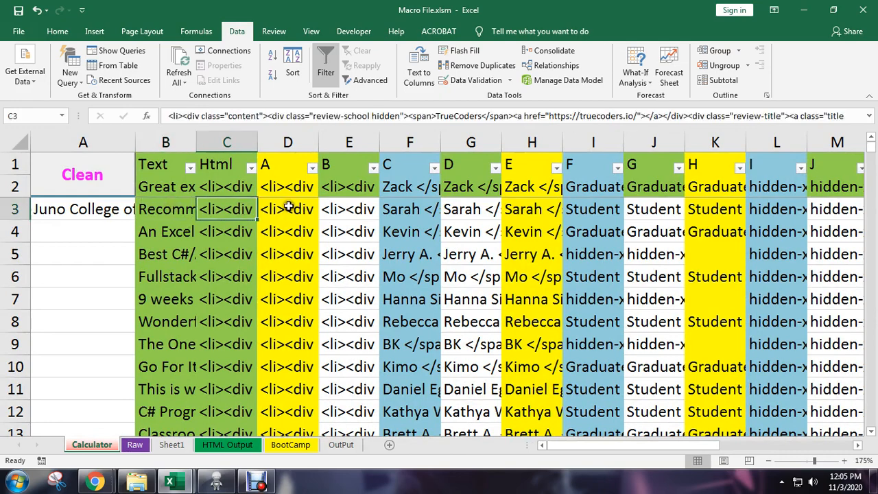
left_click(288, 207)
left_click(212, 116)
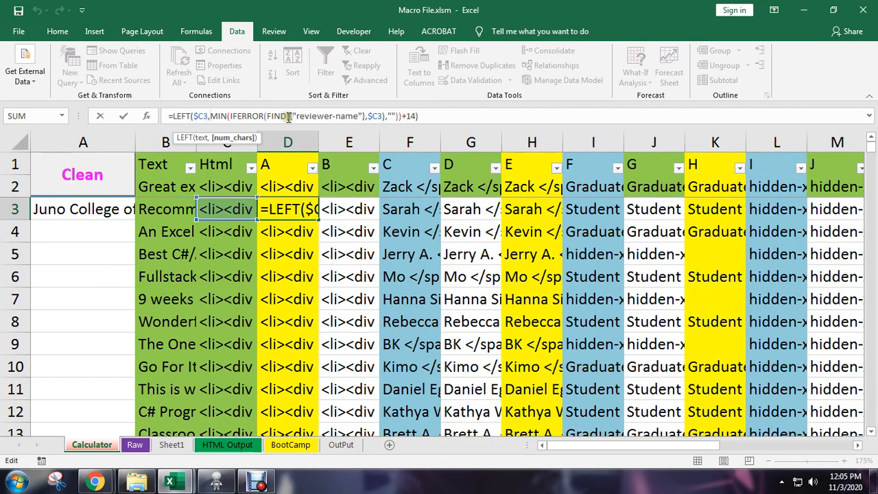
type("{")
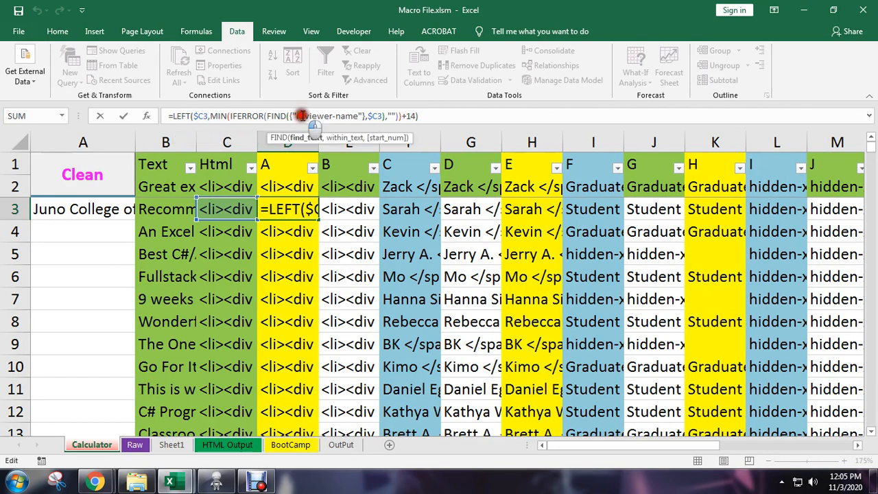
key("ctrl+shift+Return")
left_click(352, 212)
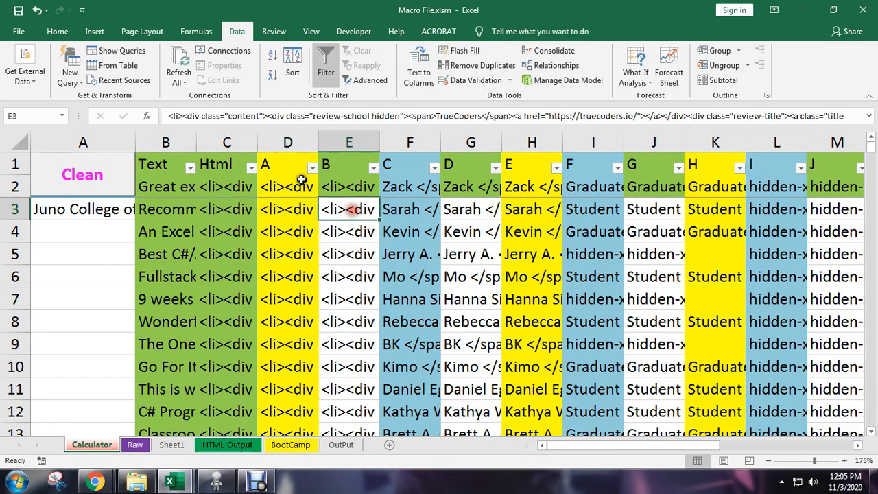
Inspect the SUBSTITUTE formula in F3 and leave it without editing.
left_click(406, 209)
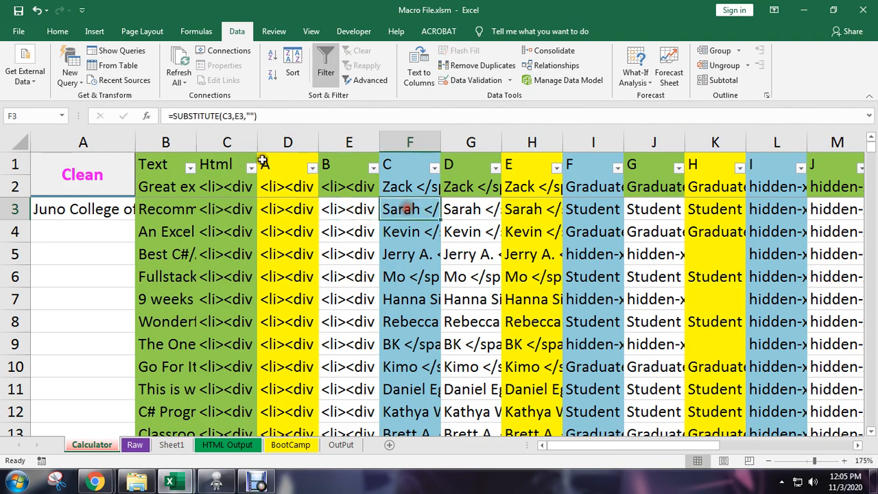
left_click(217, 116)
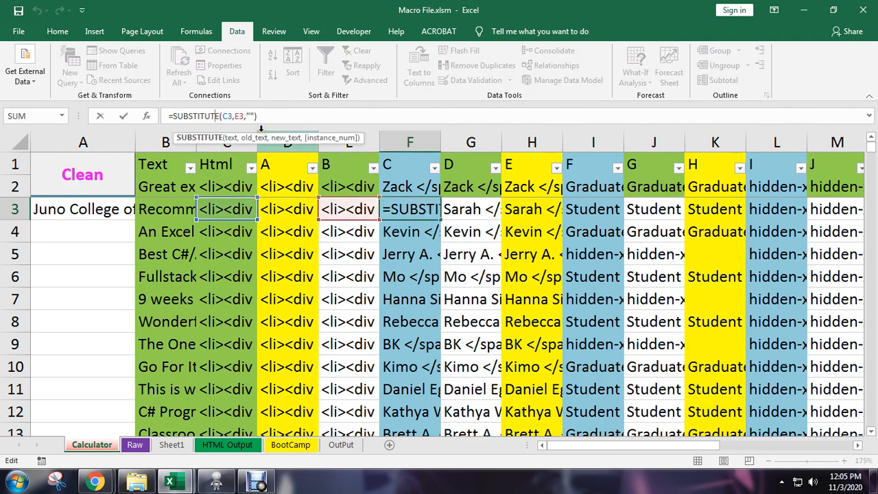
key("Escape")
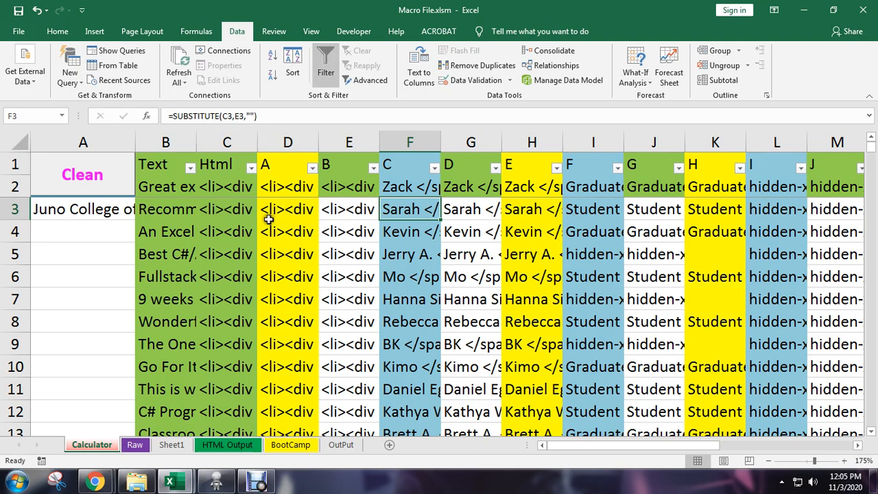
left_click(92, 256)
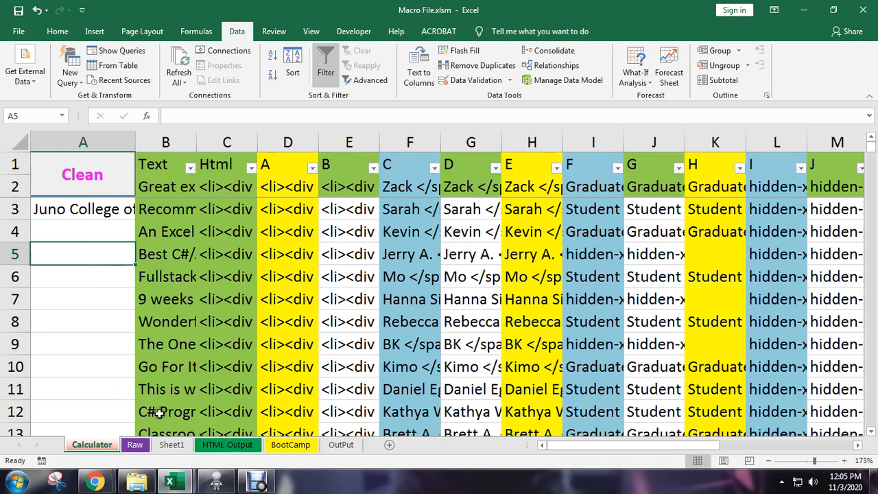
Switch to WebHarvy and examine the TrueCoders course and review entries on the Course Report page.
left_click(216, 482)
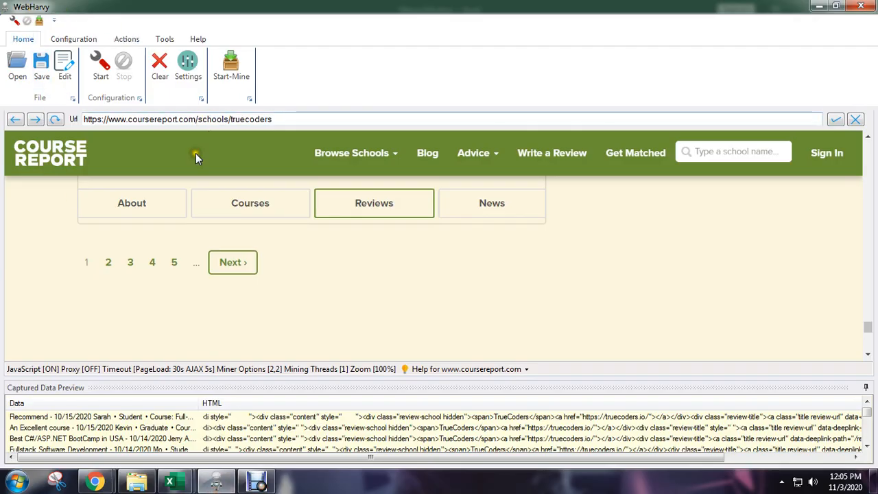
scroll(327, 309, "up", 3)
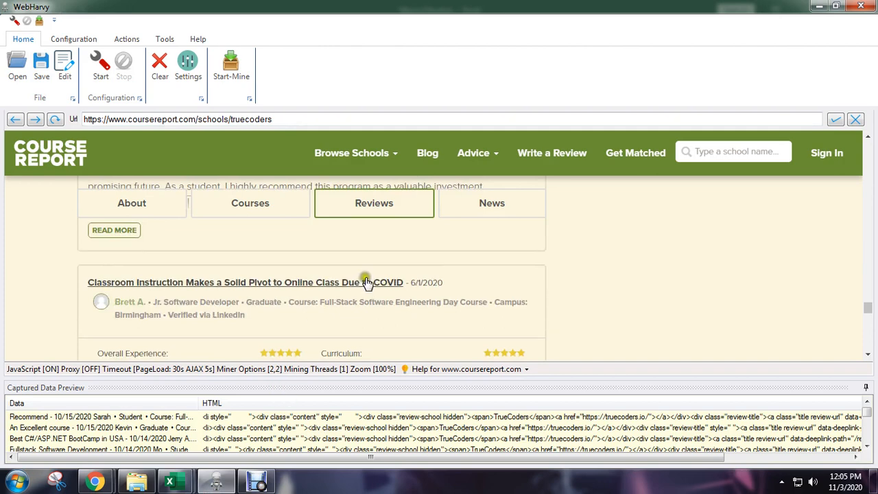
scroll(366, 282, "up", 5)
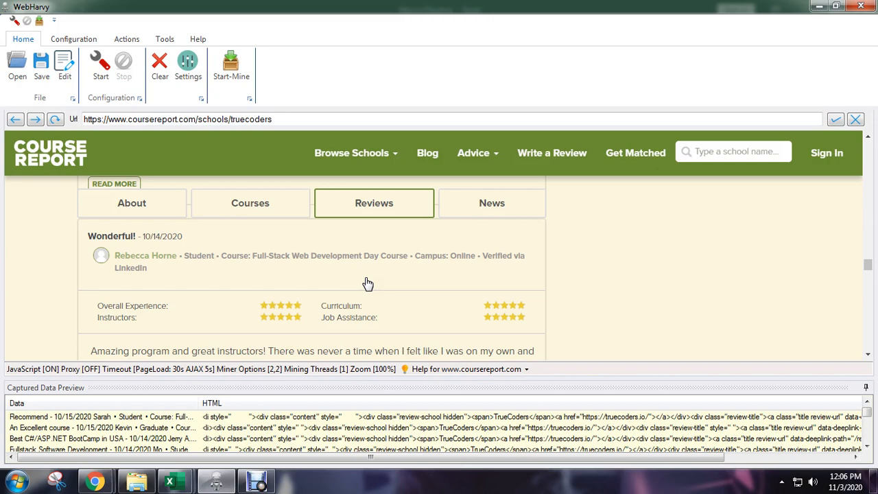
scroll(367, 283, "down", 5)
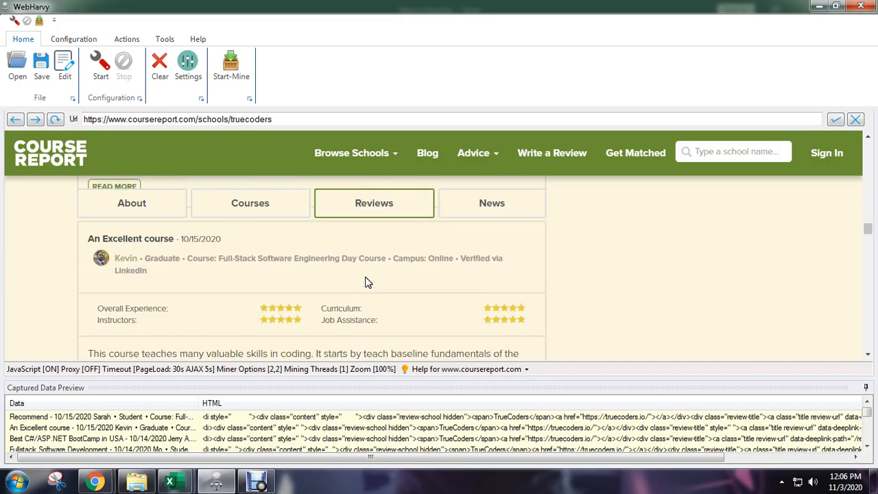
scroll(368, 281, "up", 1)
scroll(367, 281, "up", 10)
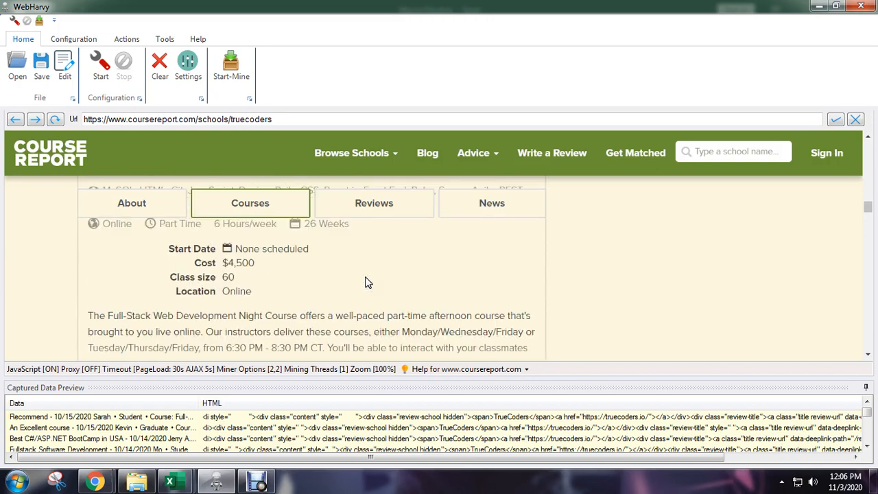
scroll(367, 282, "down", 7)
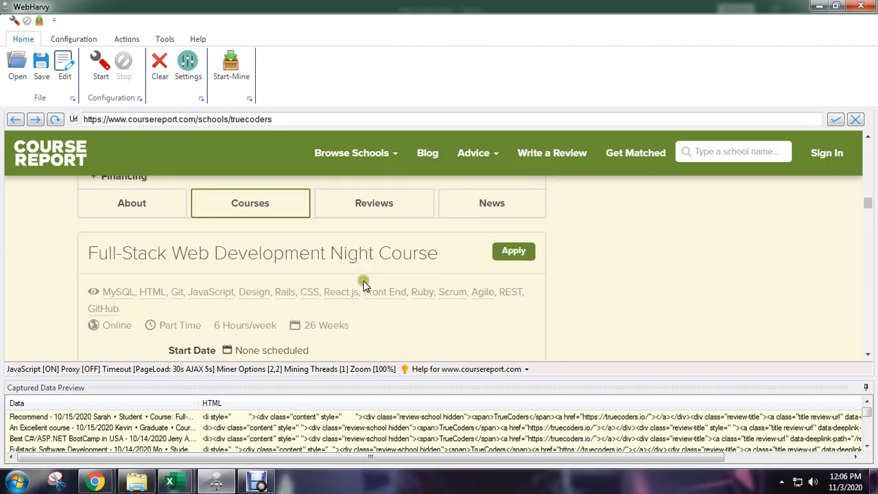
scroll(146, 285, "down", 8)
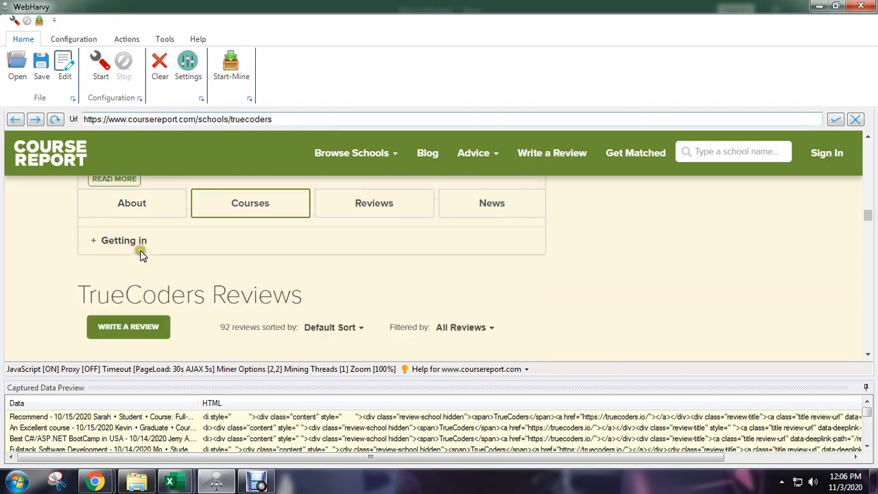
scroll(146, 285, "up", 2)
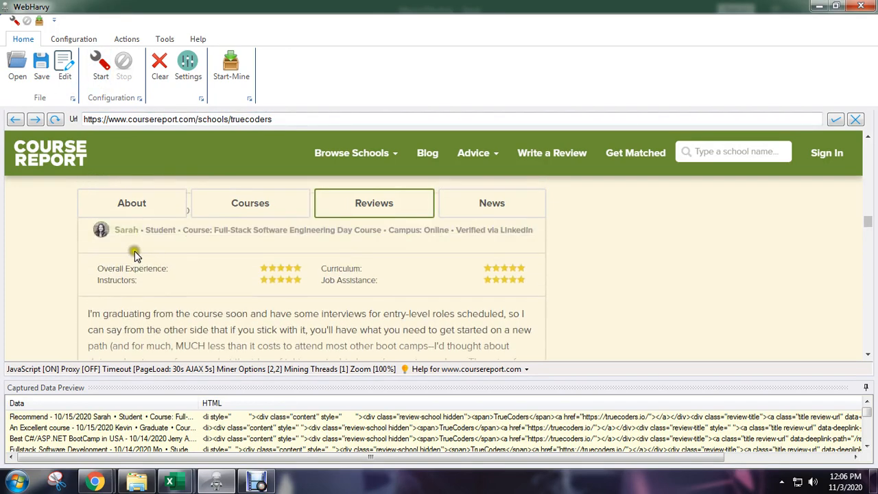
scroll(183, 265, "up", 2)
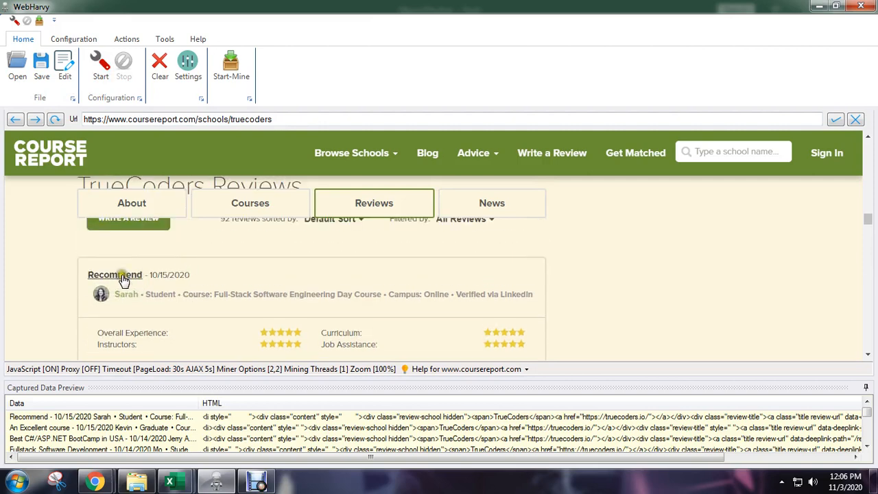
Start a new WebHarvy configuration on the TrueCoders reviews page without saving the last configuration.
left_click(101, 63)
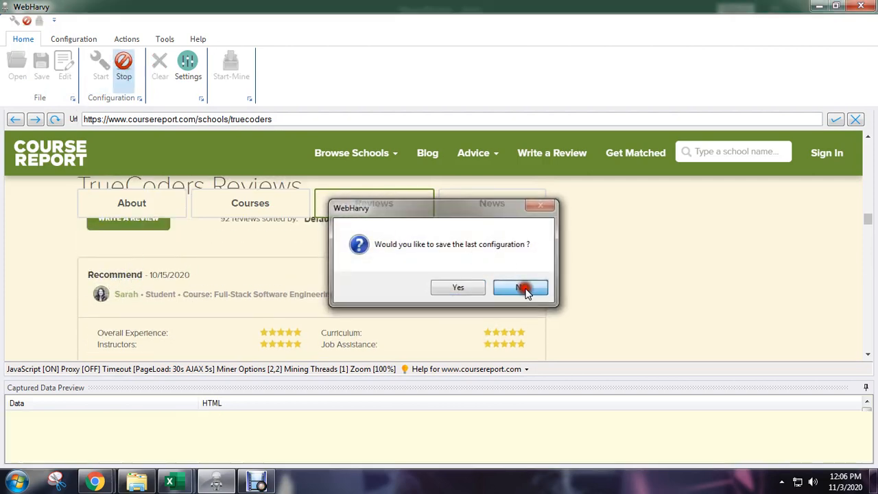
left_click(518, 286)
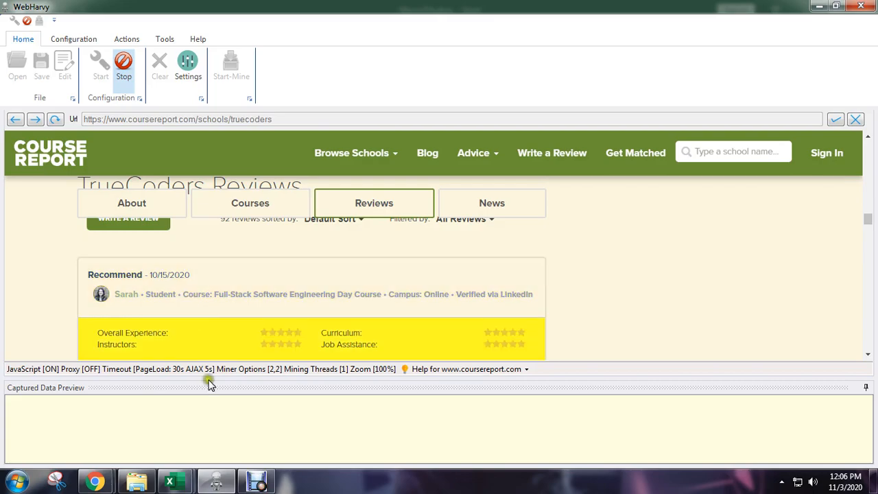
Switch to the Chrome window with the Freelancer project search page.
mouse_move(173, 482)
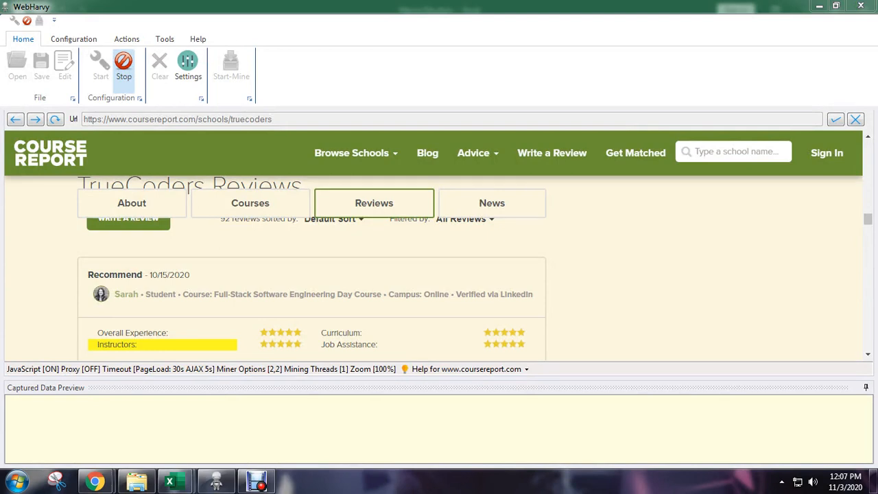
mouse_move(94, 482)
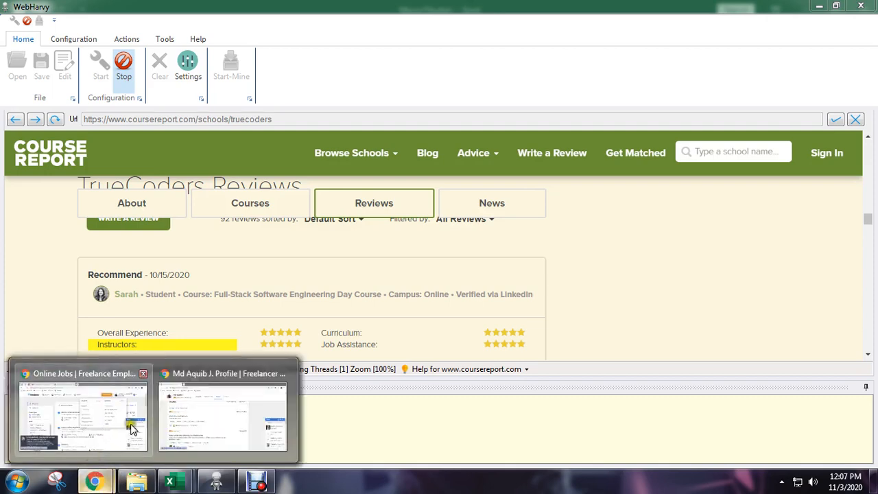
left_click(132, 429)
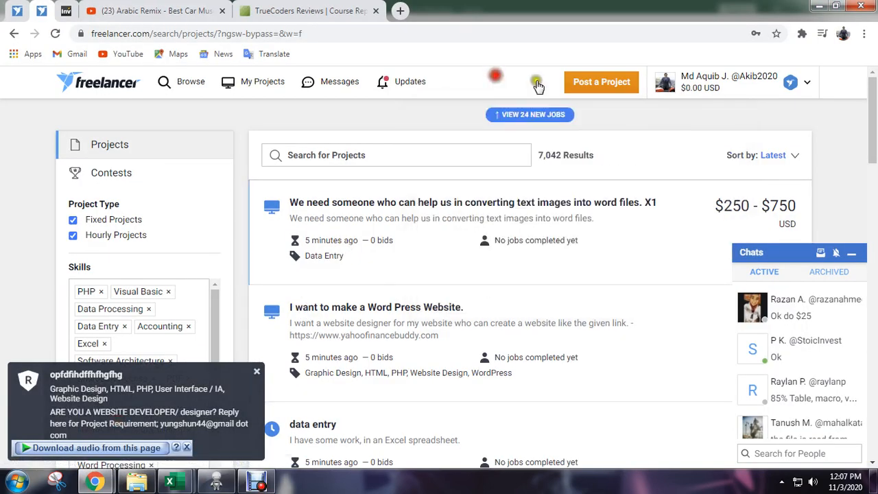
Load the new job listings in the project search and switch to the Chrome window showing the Freelancer profile's reviews.
left_click(561, 115)
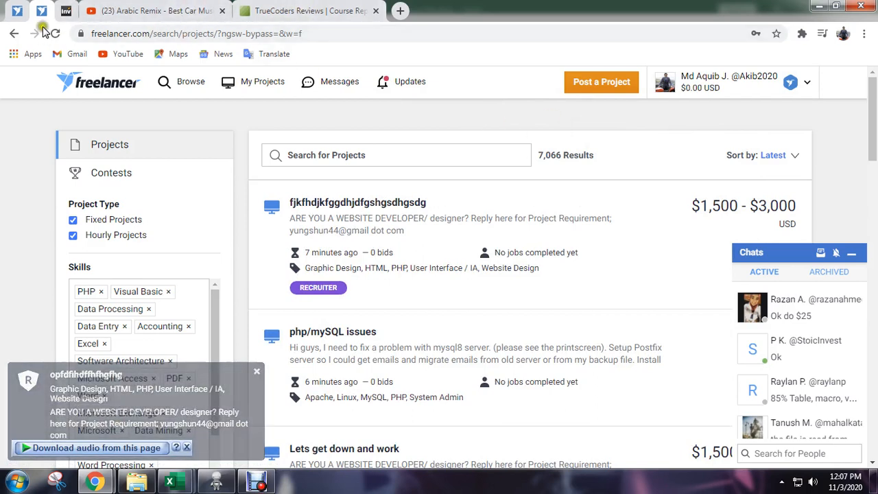
mouse_move(102, 473)
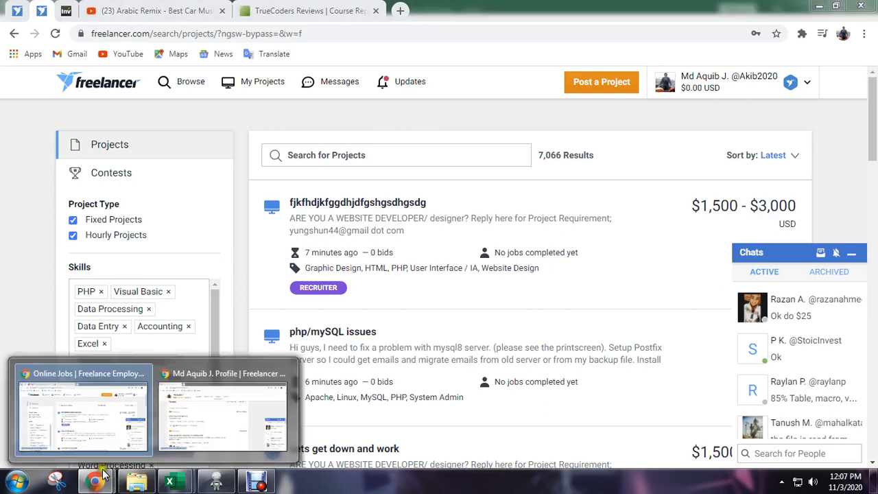
left_click(223, 411)
scroll(405, 354, "up", 1)
scroll(406, 355, "down", 2)
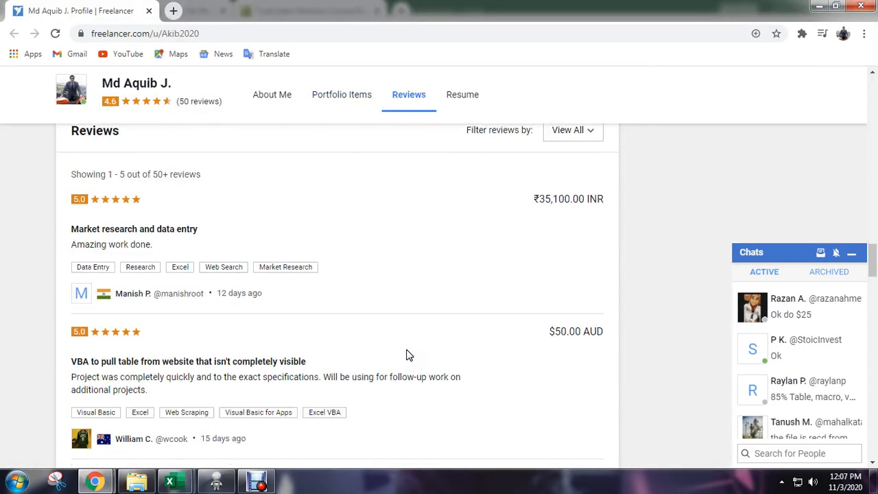
Collapse the chat list and examine the payment amount of the "Market research and data entry" review.
left_click(851, 253)
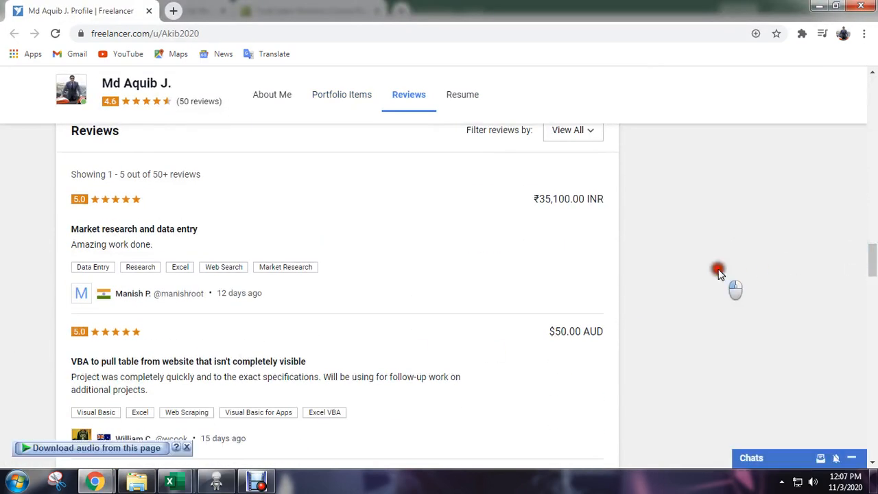
left_click(681, 287)
left_click_drag(523, 201, 624, 197)
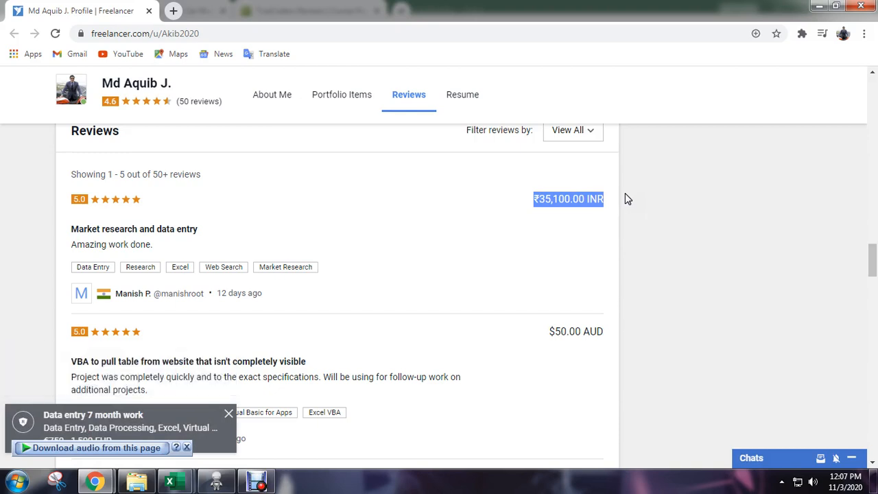
left_click(558, 196)
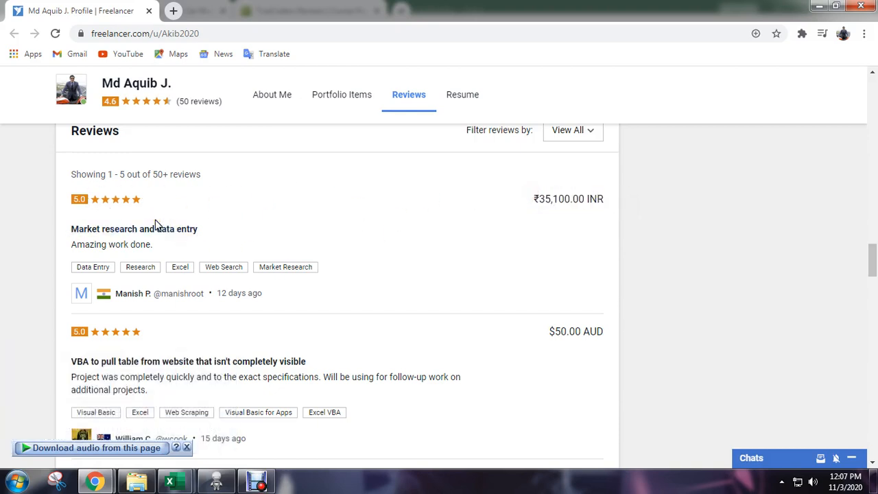
left_click_drag(539, 199, 641, 206)
left_click(641, 205)
left_click_drag(517, 189, 764, 192)
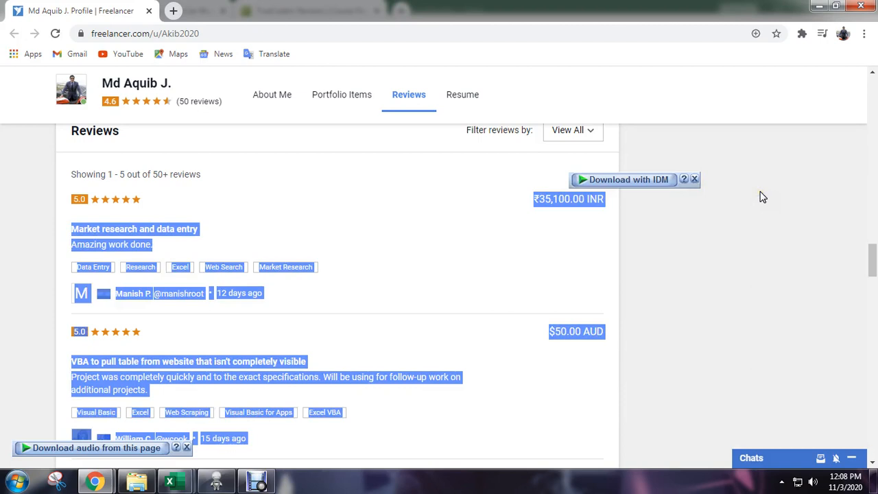
left_click(671, 208)
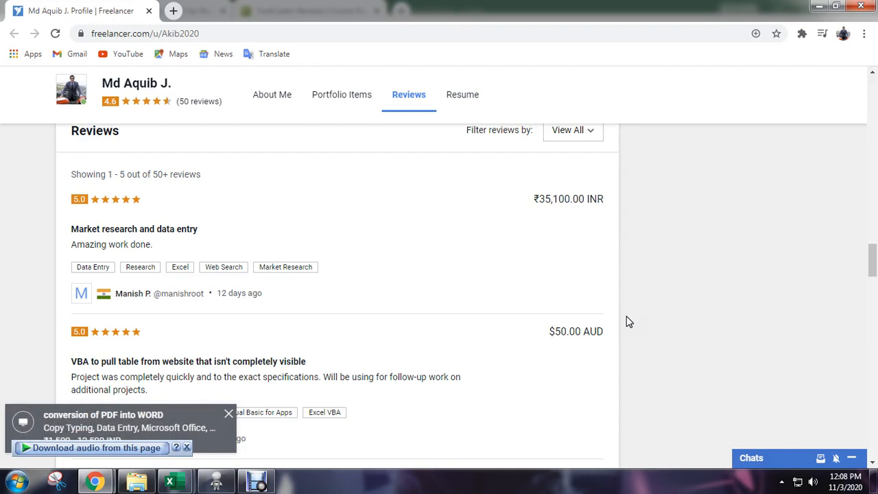
left_click(781, 481)
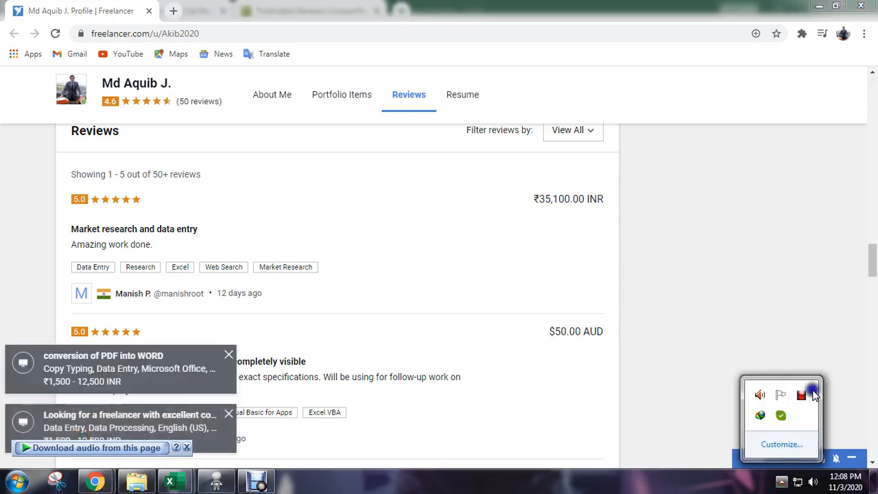